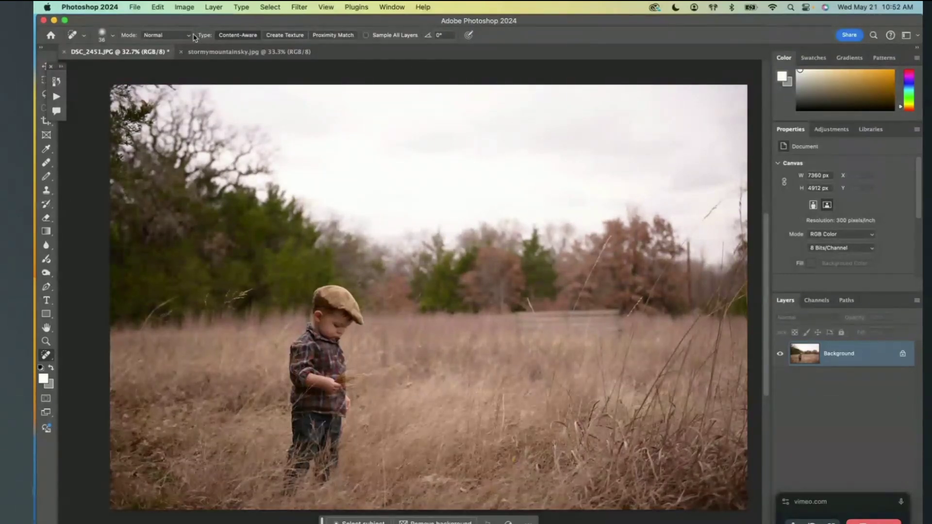
- Float the stormymountainsky.jpg document in its own window and move its sky image into the DSC_2451.JPG photo as a new layer
{"action": "left_click", "coordinate": [43, 69]}
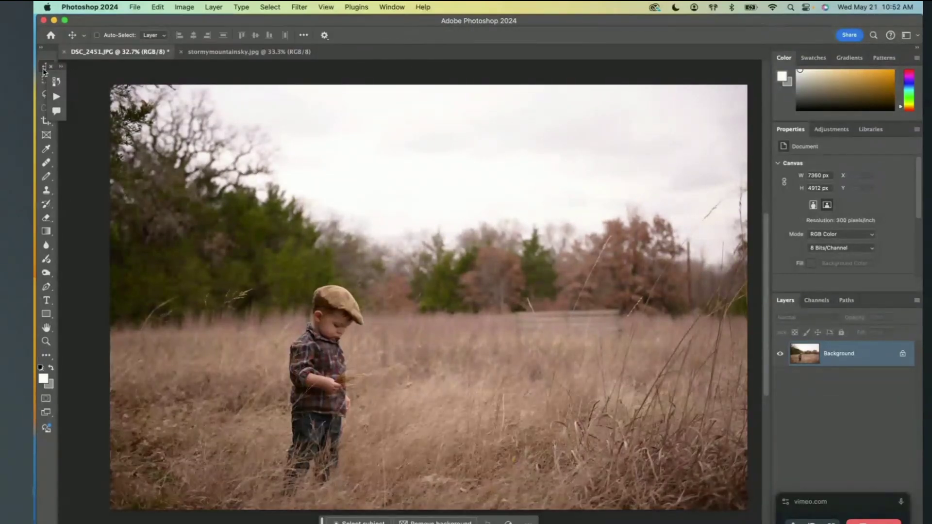
{"action": "left_click", "coordinate": [204, 52]}
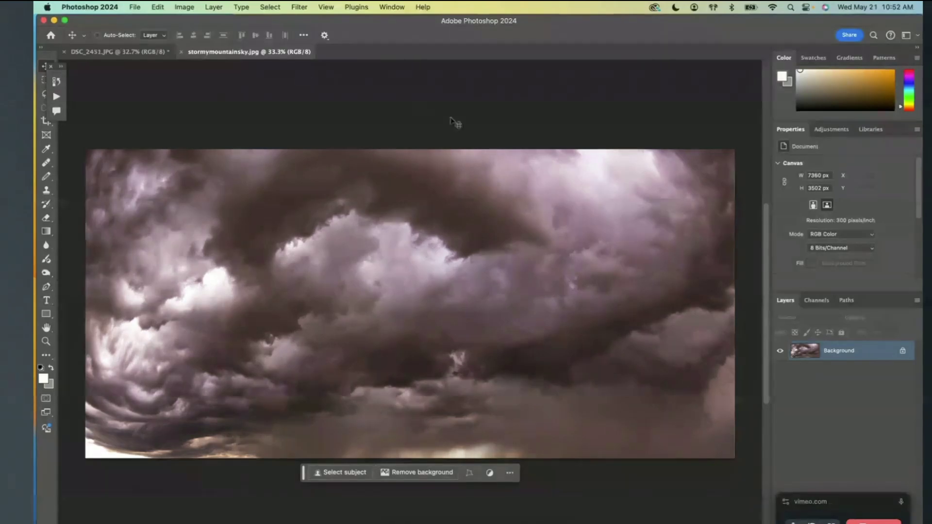
{"action": "left_click_drag", "start_coordinate": [218, 54], "coordinate": [527, 338]}
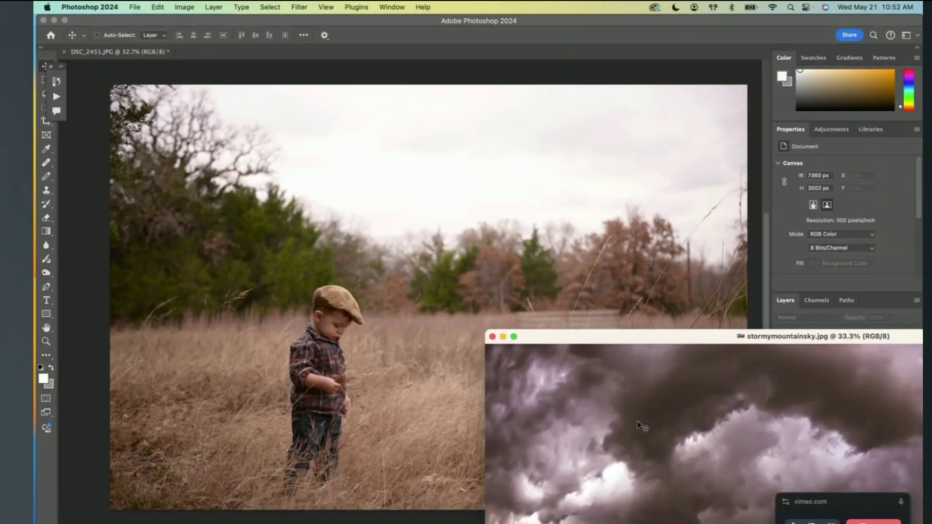
{"action": "left_click_drag", "start_coordinate": [639, 426], "coordinate": [265, 168]}
- Free-transform the sky layer to about 8131 by 3869 px and position it to cover the photo's full width above the field
{"action": "left_click", "coordinate": [158, 7]}
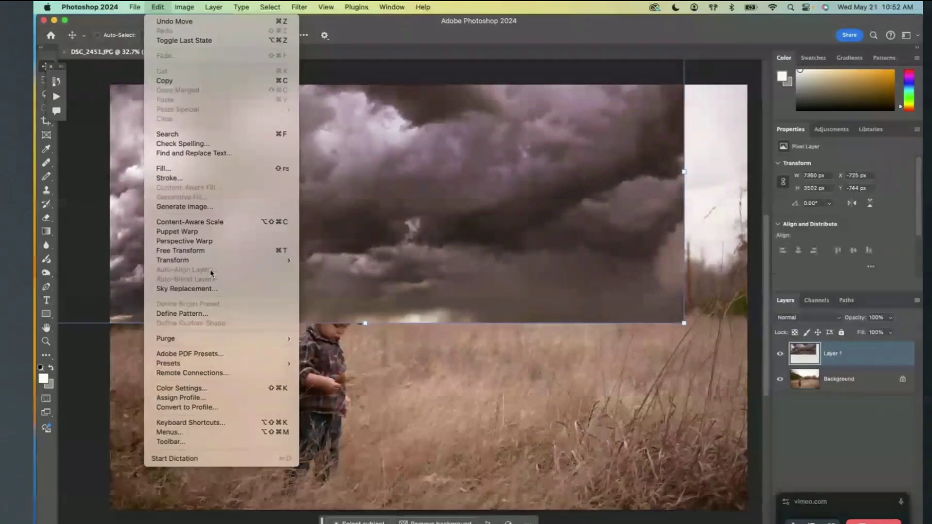
{"action": "left_click", "coordinate": [207, 250]}
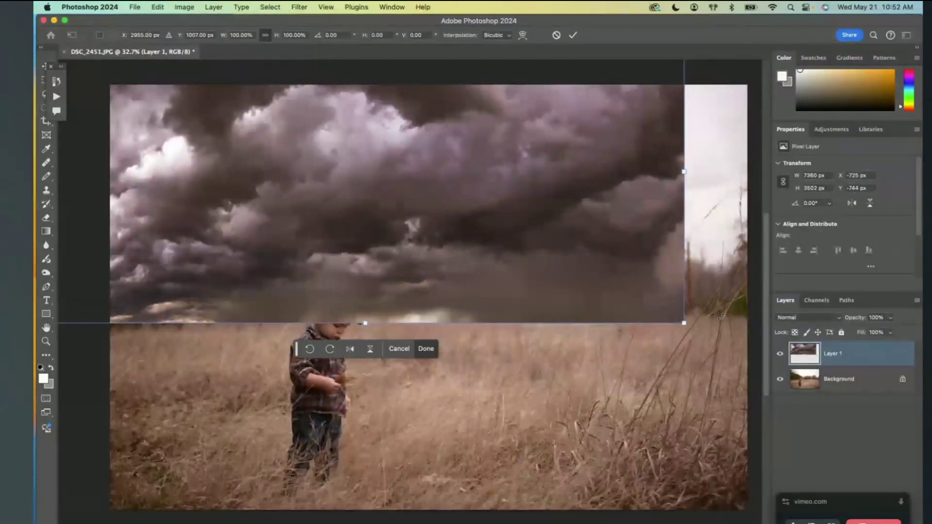
{"action": "left_click_drag", "start_coordinate": [684, 322], "coordinate": [751, 355]}
{"action": "left_click_drag", "start_coordinate": [706, 336], "coordinate": [743, 323]}
{"action": "key", "text": "Return"}
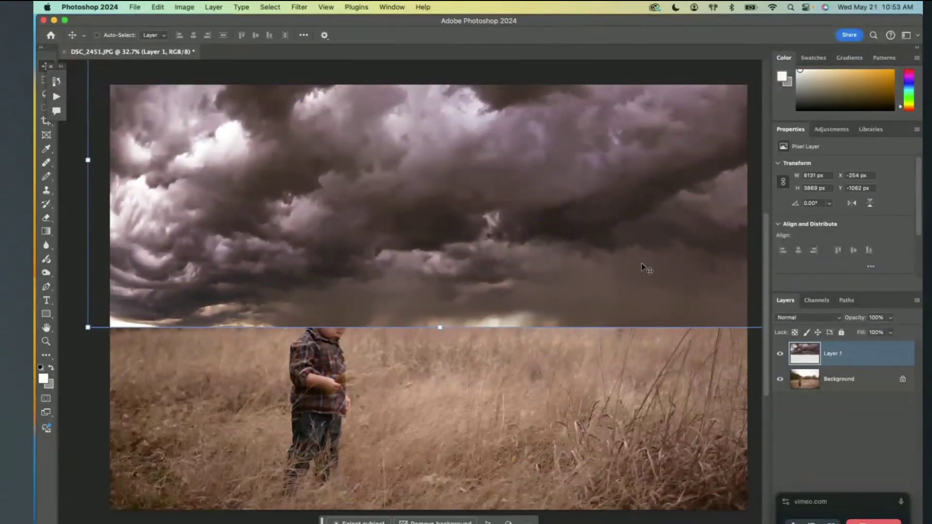
- Set the sky layer's blend mode to Multiply and move the layer up until its lower edge meets the boy's cap
{"action": "left_click", "coordinate": [804, 317]}
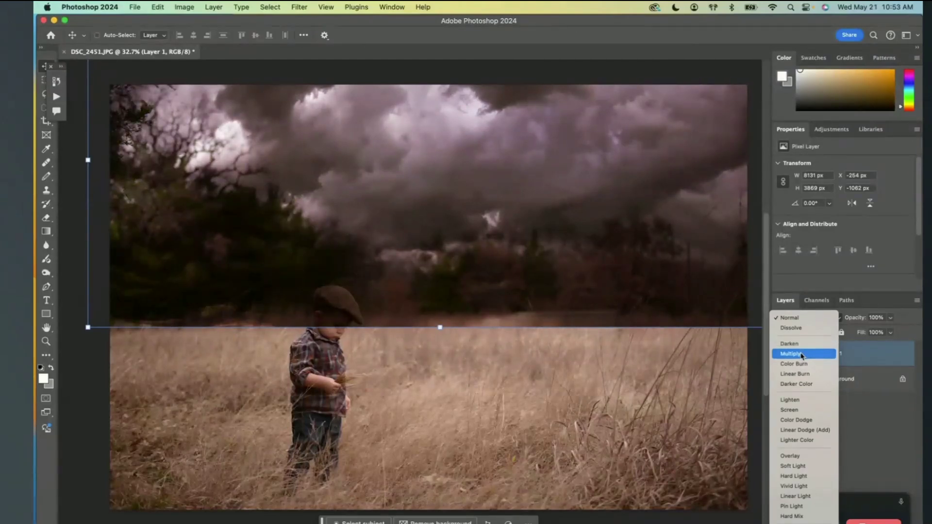
{"action": "left_click", "coordinate": [801, 356]}
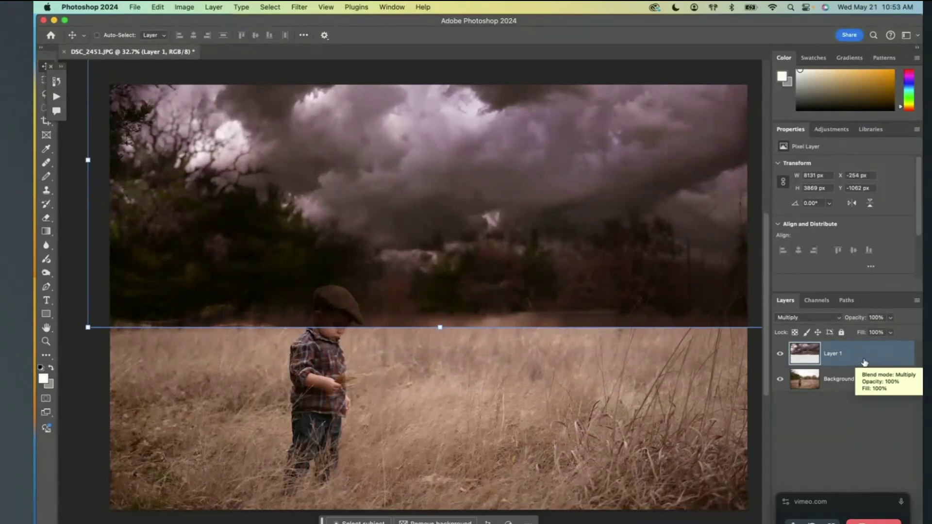
{"action": "left_click", "coordinate": [400, 7]}
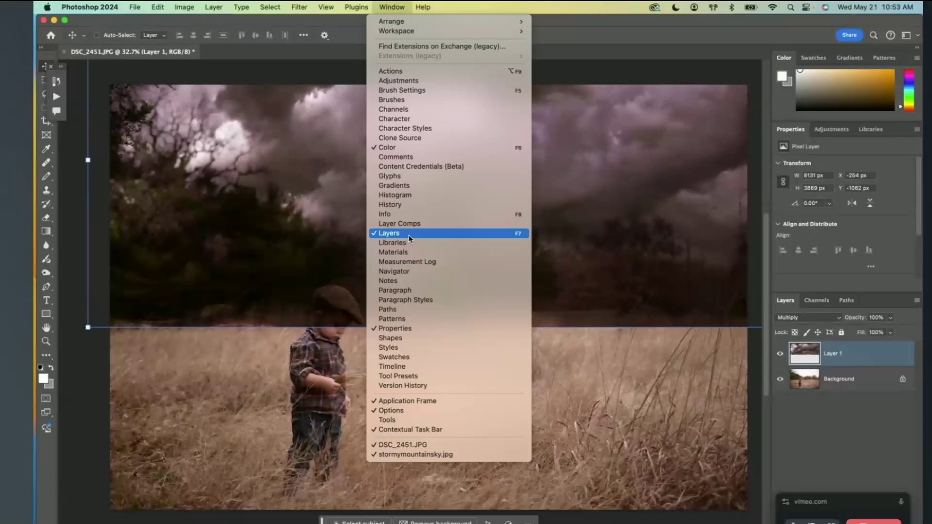
{"action": "left_click", "coordinate": [848, 354]}
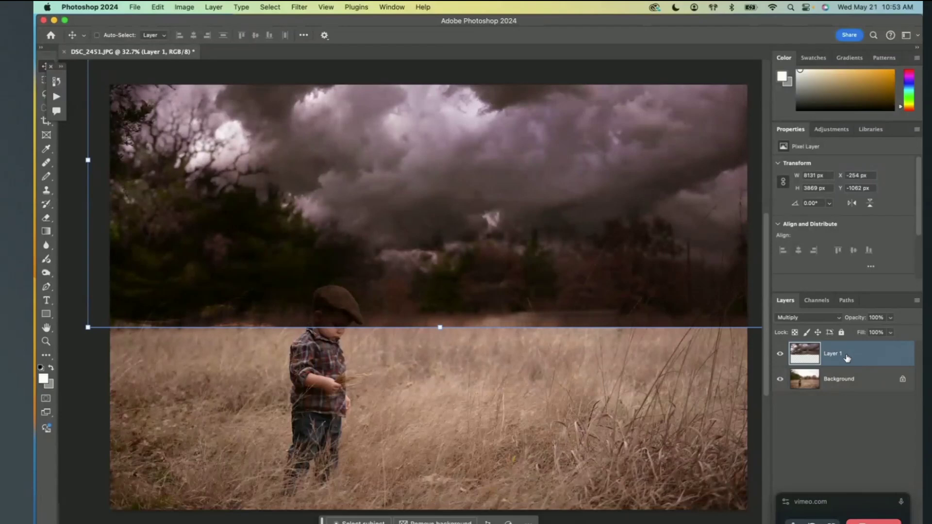
{"action": "left_click", "coordinate": [824, 317]}
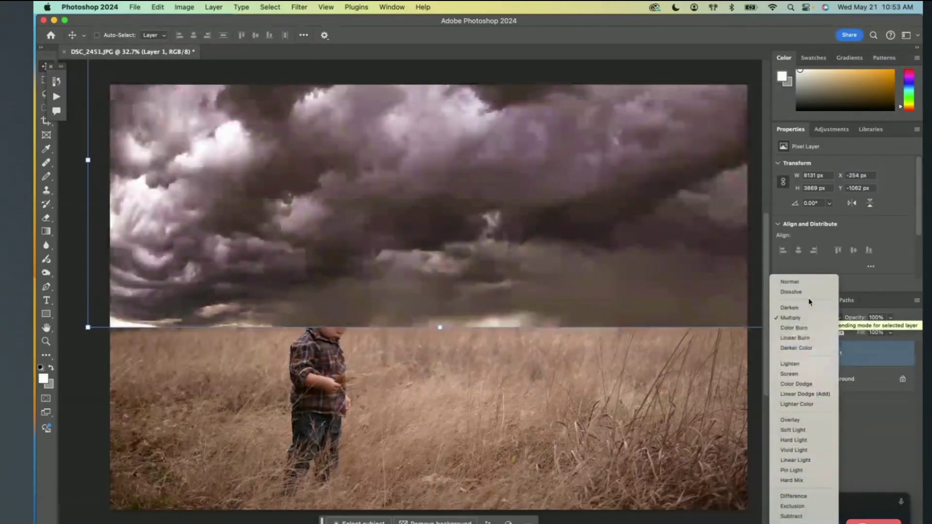
{"action": "left_click", "coordinate": [804, 319]}
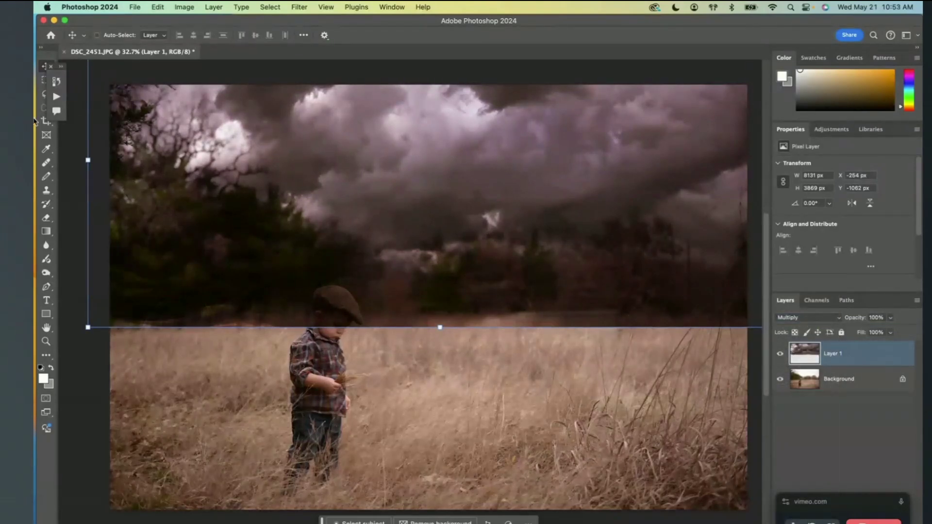
{"action": "left_click_drag", "start_coordinate": [533, 230], "coordinate": [526, 182]}
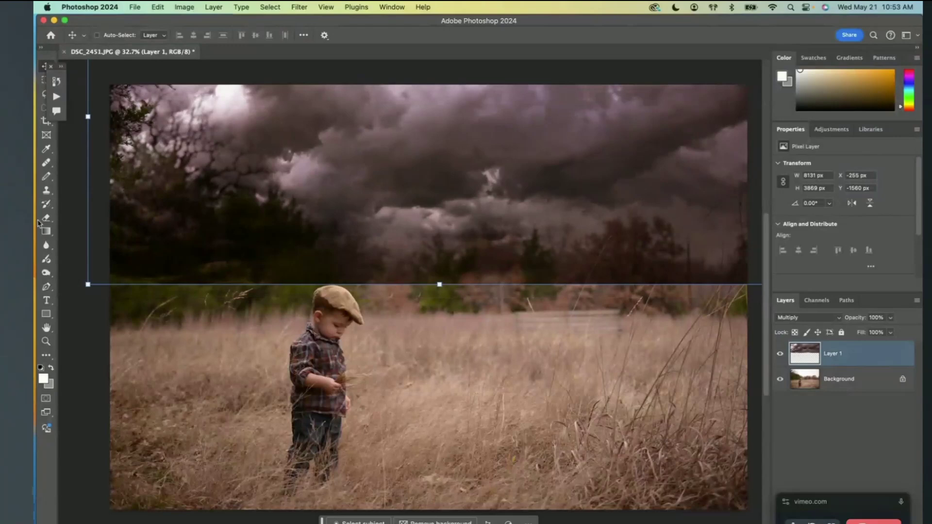
- Add a white layer mask to the sky layer
{"action": "left_click", "coordinate": [46, 218]}
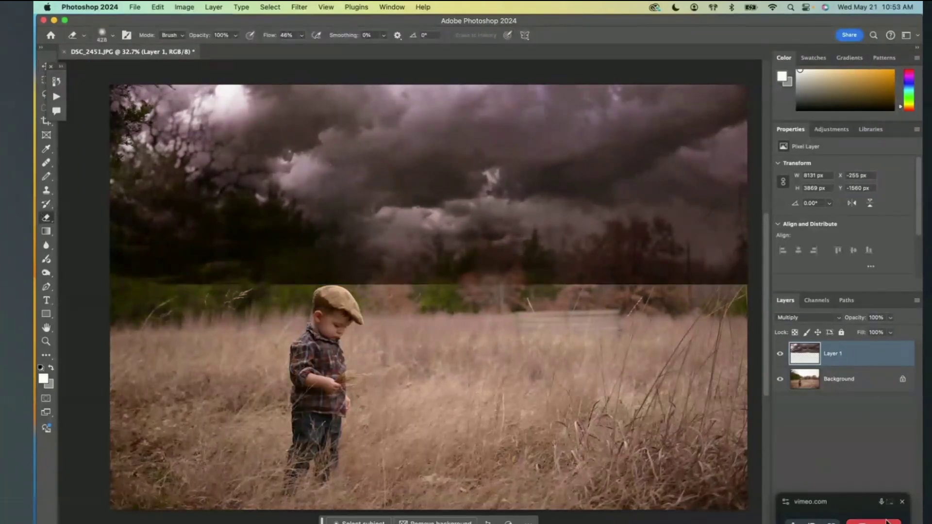
{"action": "left_click", "coordinate": [865, 459]}
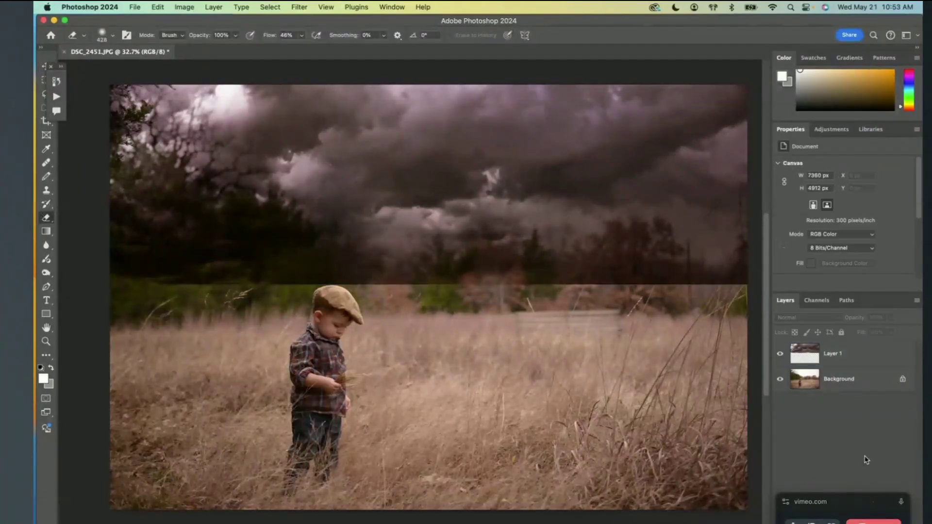
{"action": "left_click", "coordinate": [864, 359]}
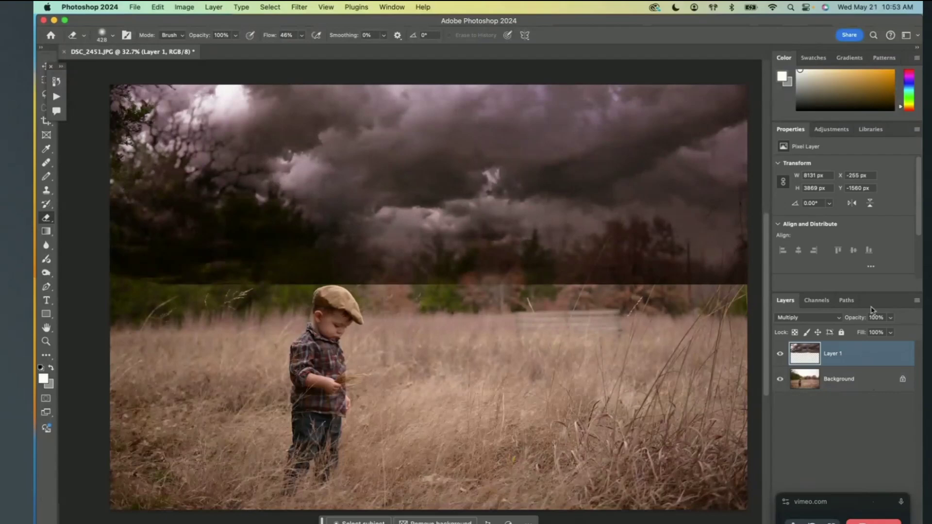
{"action": "left_click_drag", "start_coordinate": [869, 19], "coordinate": [762, 14]}
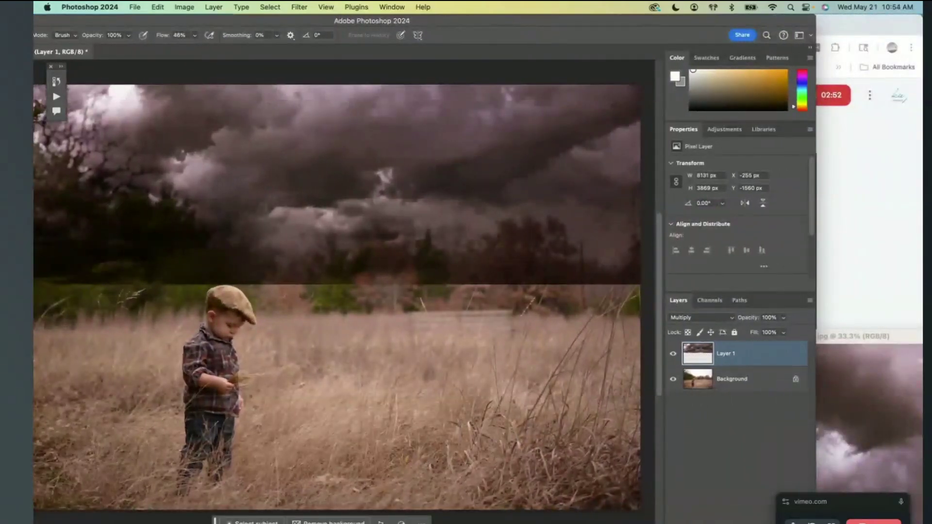
{"action": "left_click_drag", "start_coordinate": [612, 20], "coordinate": [723, 20]}
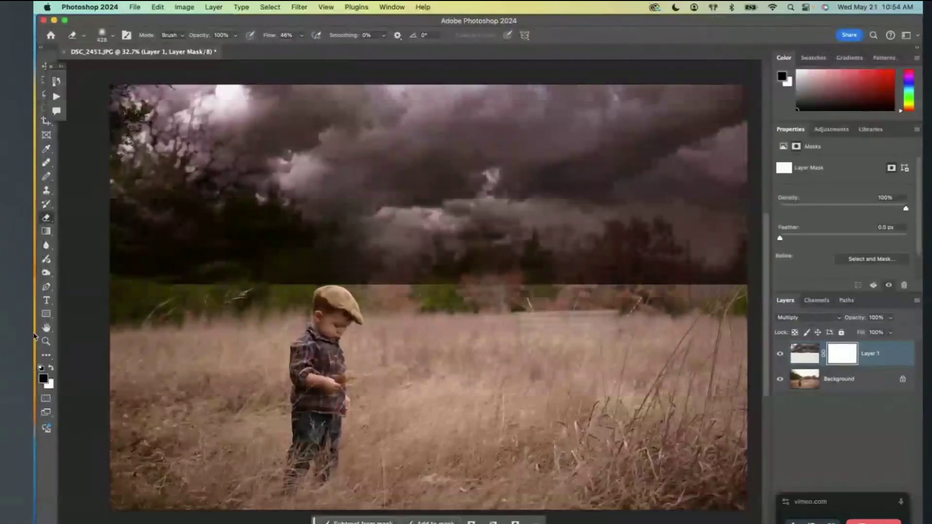
- Paint black on the sky layer's mask with a 1760 px soft Brush across the treeline to hide the sky's hard lower edge
{"action": "key", "text": "j"}
{"action": "right_click", "coordinate": [44, 358]}
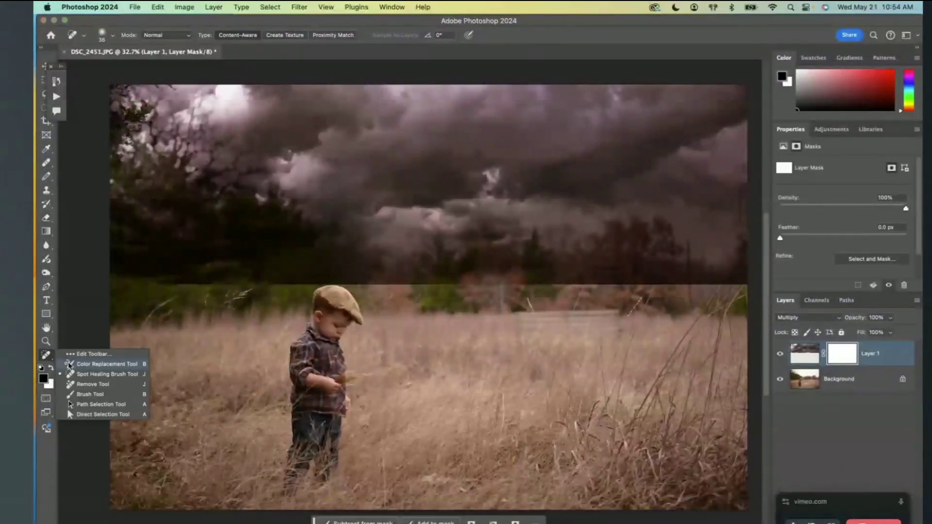
{"action": "left_click", "coordinate": [86, 393]}
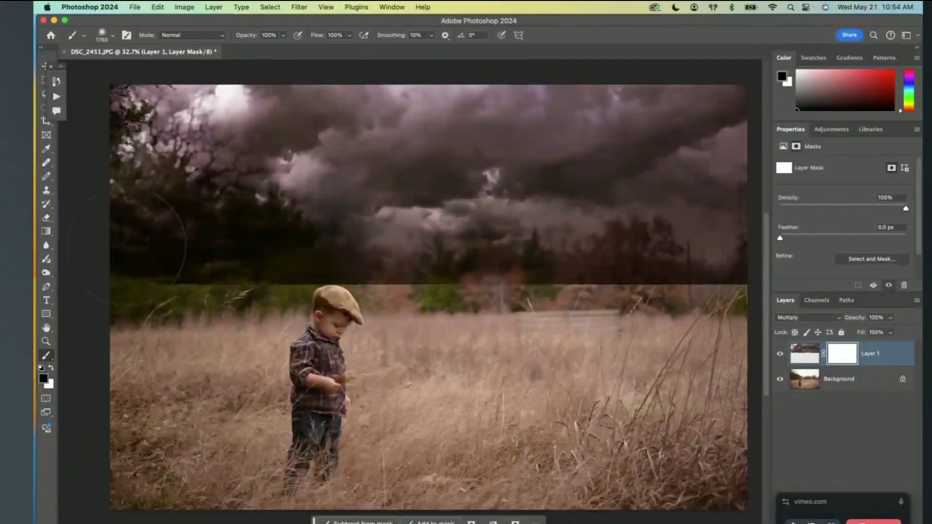
{"action": "left_click", "coordinate": [144, 305]}
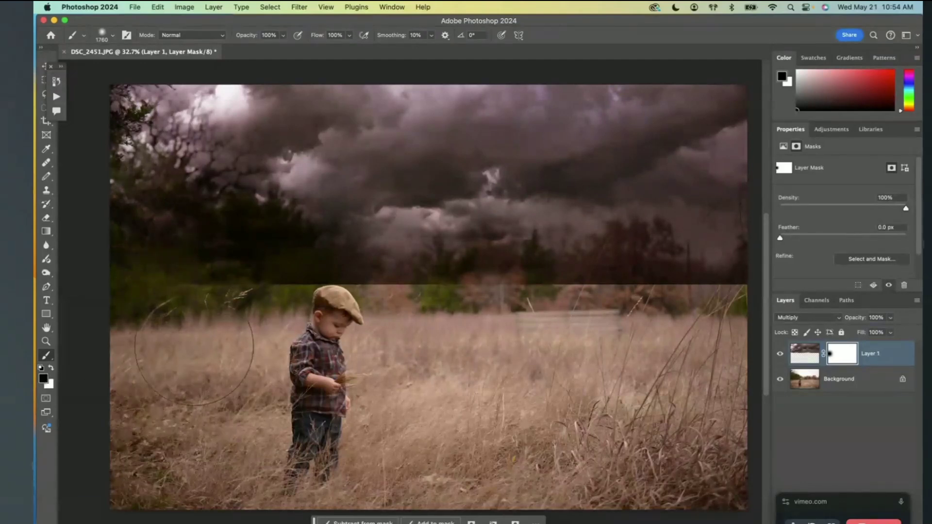
{"action": "mouse_move", "coordinate": [320, 335]}
{"action": "left_mouse_down"}
{"action": "mouse_move", "coordinate": [407, 338]}
{"action": "mouse_move", "coordinate": [322, 345]}
{"action": "mouse_move", "coordinate": [448, 343]}
{"action": "mouse_move", "coordinate": [496, 333]}
{"action": "mouse_move", "coordinate": [466, 343]}
{"action": "mouse_move", "coordinate": [489, 349]}
{"action": "mouse_move", "coordinate": [544, 345]}
{"action": "mouse_move", "coordinate": [528, 330]}
{"action": "mouse_move", "coordinate": [661, 342]}
{"action": "mouse_move", "coordinate": [734, 334]}
{"action": "mouse_move", "coordinate": [689, 347]}
{"action": "mouse_move", "coordinate": [609, 345]}
{"action": "mouse_move", "coordinate": [737, 345]}
{"action": "mouse_move", "coordinate": [633, 359]}
{"action": "mouse_move", "coordinate": [548, 349]}
{"action": "mouse_move", "coordinate": [522, 330]}
{"action": "mouse_move", "coordinate": [553, 330]}
{"action": "mouse_move", "coordinate": [325, 349]}
{"action": "mouse_move", "coordinate": [309, 360]}
{"action": "left_mouse_up"}
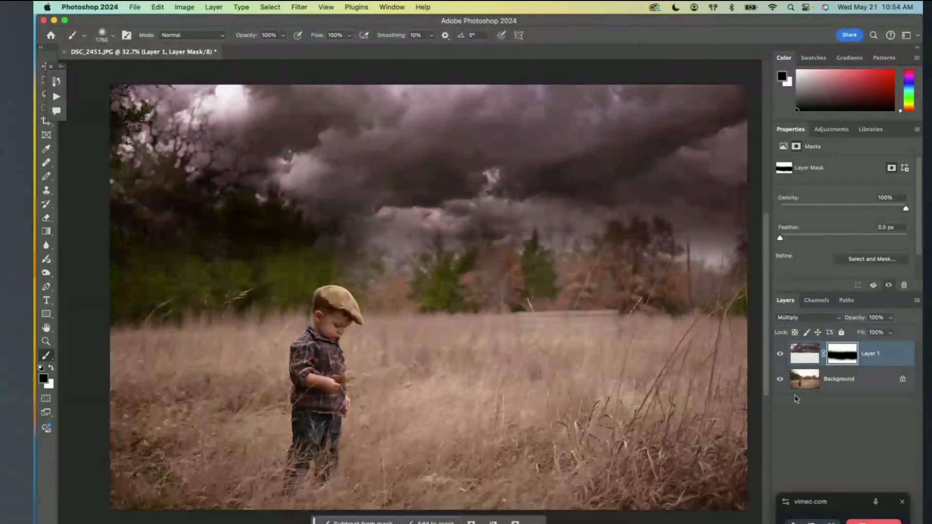
- Apply a slight Gaussian Blur to the sky layer's image, not to its mask
{"action": "left_click", "coordinate": [802, 356]}
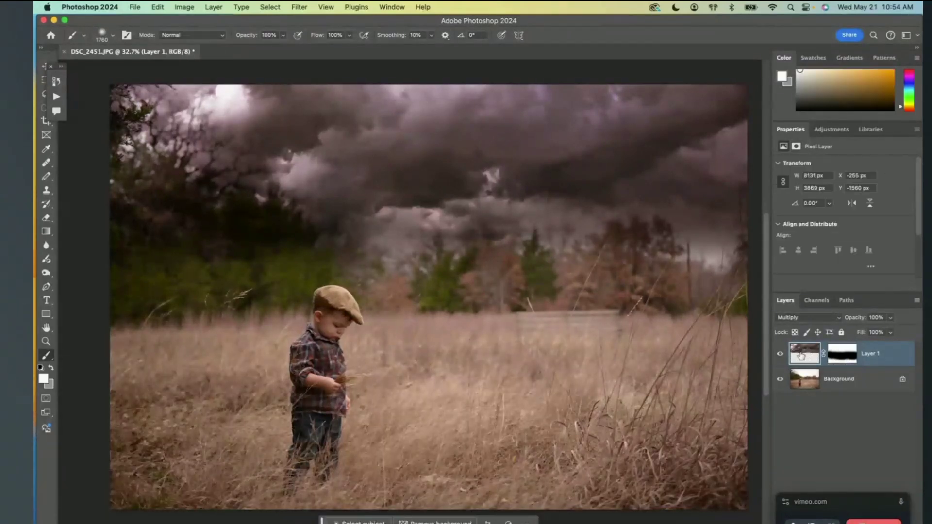
{"action": "left_click", "coordinate": [843, 363]}
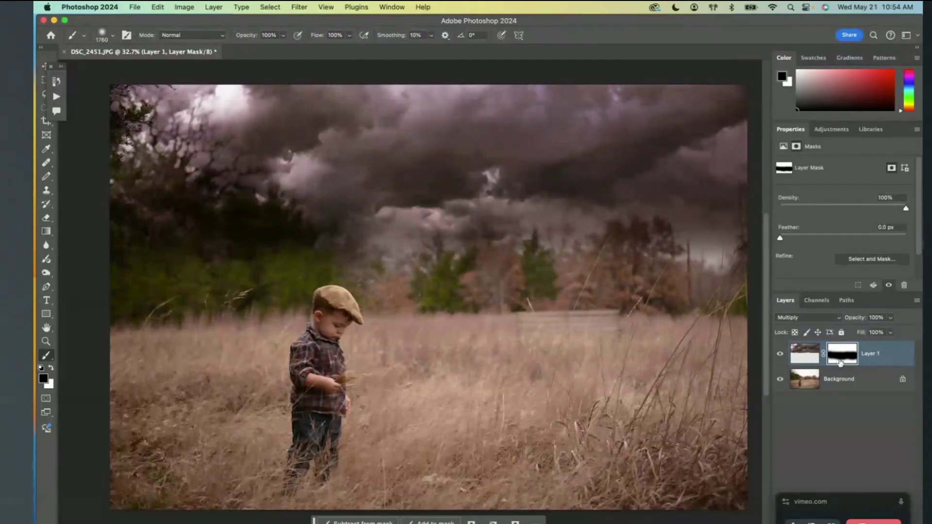
{"action": "left_click", "coordinate": [800, 356]}
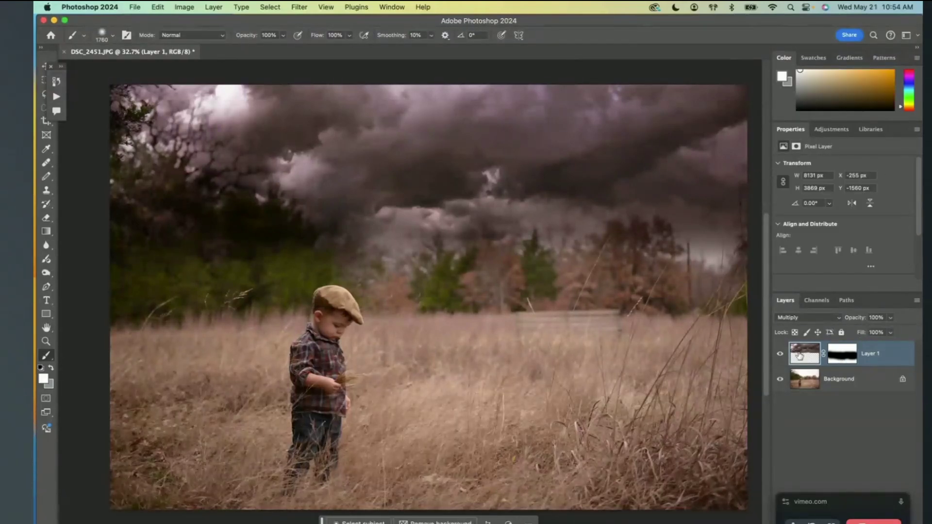
{"action": "left_click", "coordinate": [304, 8]}
{"action": "mouse_move", "coordinate": [319, 141]}
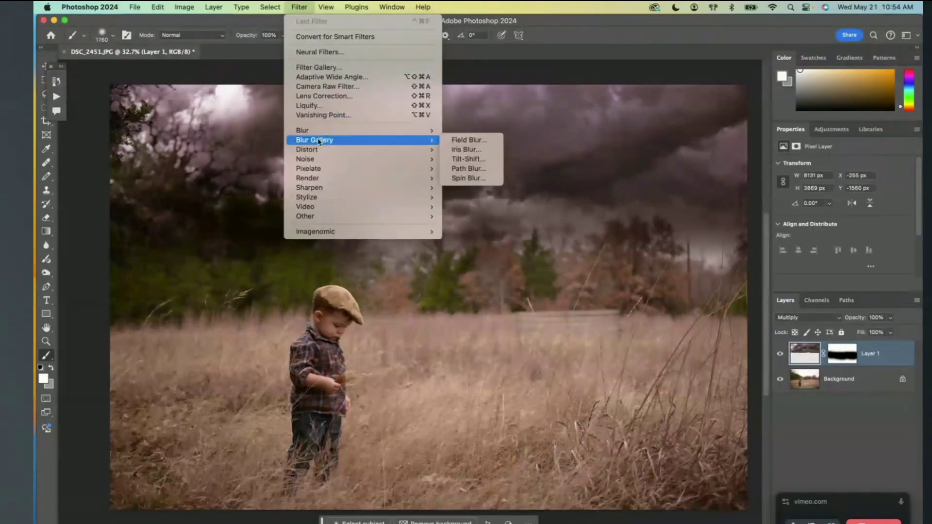
{"action": "left_click", "coordinate": [505, 169]}
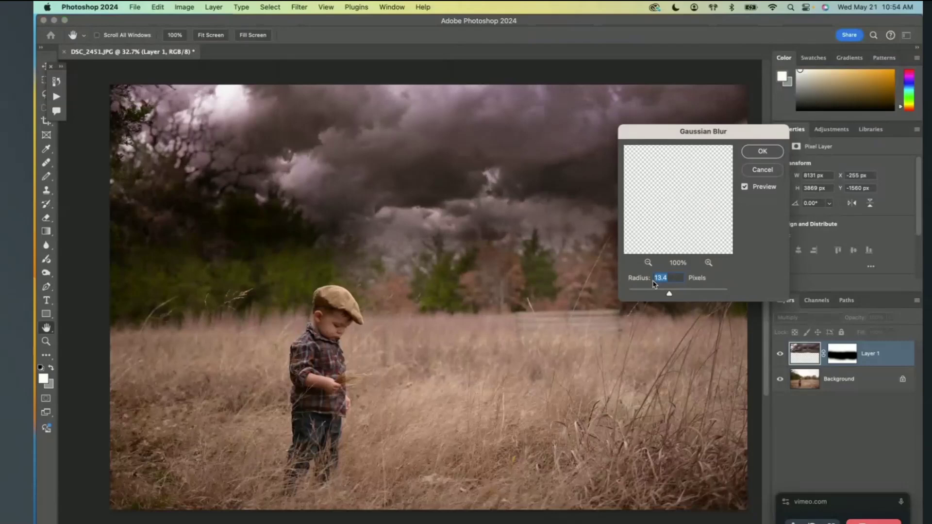
{"action": "left_click_drag", "start_coordinate": [675, 292], "coordinate": [698, 291]}
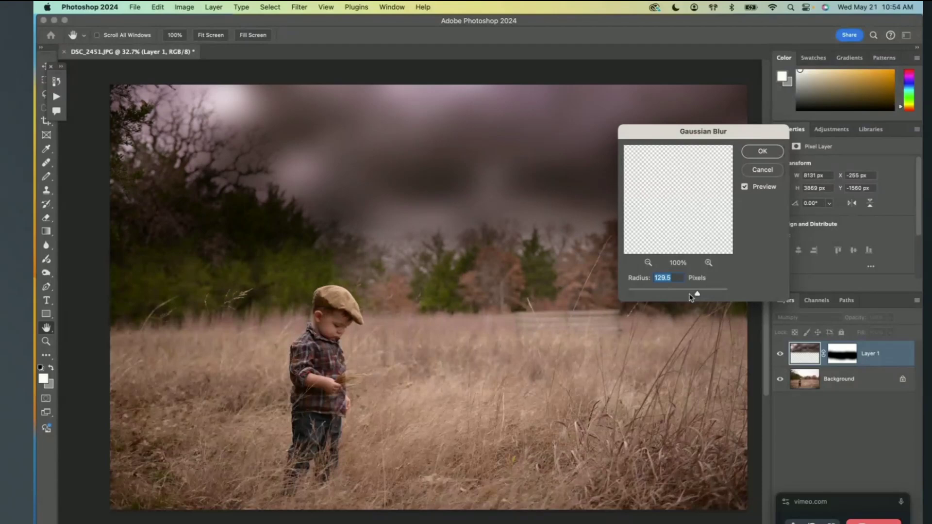
{"action": "left_click_drag", "start_coordinate": [658, 297], "coordinate": [627, 294]}
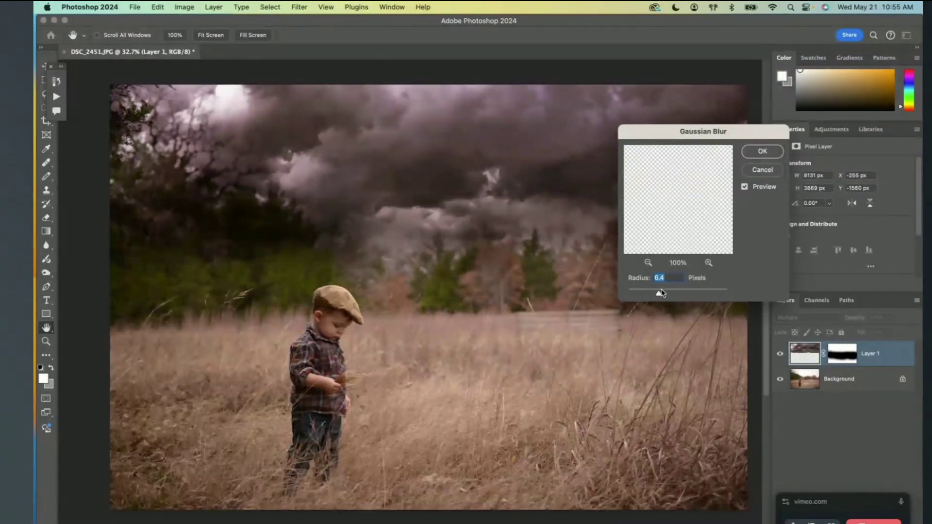
{"action": "left_click_drag", "start_coordinate": [661, 290], "coordinate": [668, 295]}
{"action": "left_click", "coordinate": [761, 152]}
{"action": "key", "text": "b"}
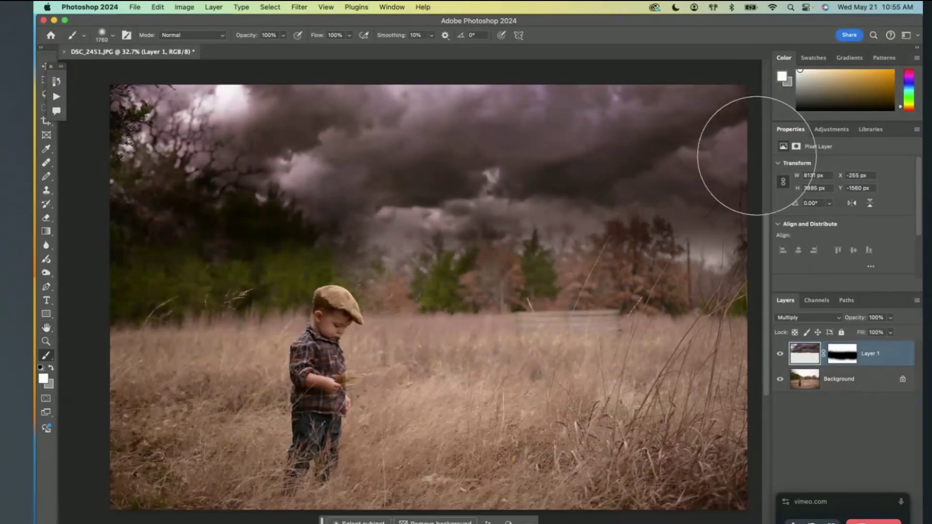
- Paint more black on the sky layer's mask over the trees, reducing the brush opacity to 27% to blend the treeline and clouds
{"action": "left_click", "coordinate": [843, 356]}
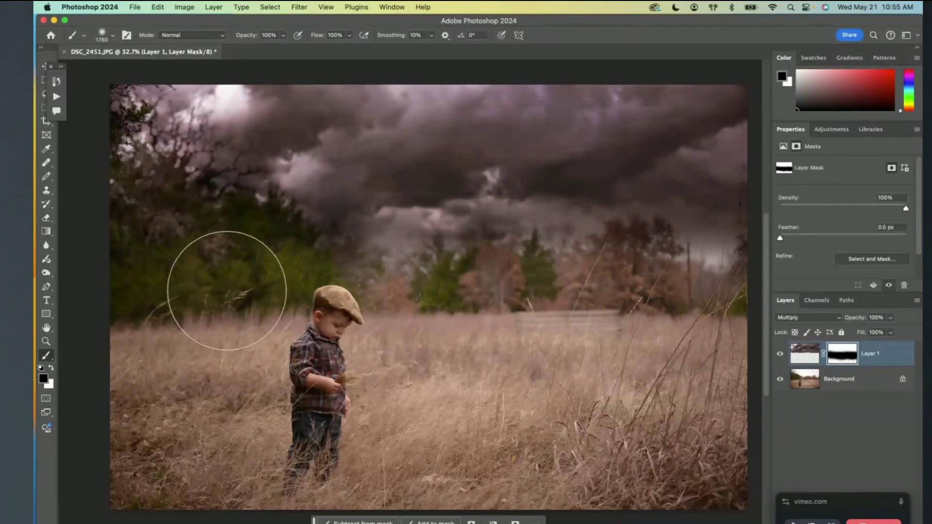
{"action": "left_click", "coordinate": [283, 35]}
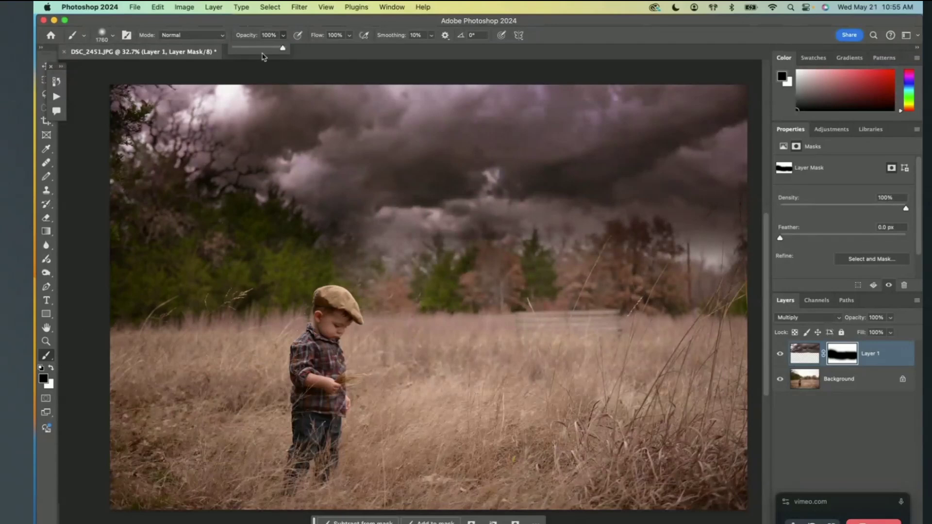
{"action": "left_click", "coordinate": [254, 48]}
{"action": "mouse_move", "coordinate": [347, 256]}
{"action": "left_mouse_down"}
{"action": "mouse_move", "coordinate": [113, 256]}
{"action": "mouse_move", "coordinate": [95, 156]}
{"action": "mouse_move", "coordinate": [212, 214]}
{"action": "mouse_move", "coordinate": [216, 270]}
{"action": "left_mouse_up"}
{"action": "mouse_move", "coordinate": [528, 282]}
{"action": "left_mouse_down"}
{"action": "mouse_move", "coordinate": [471, 302]}
{"action": "mouse_move", "coordinate": [454, 260]}
{"action": "mouse_move", "coordinate": [581, 288]}
{"action": "mouse_move", "coordinate": [656, 274]}
{"action": "mouse_move", "coordinate": [714, 285]}
{"action": "mouse_move", "coordinate": [712, 254]}
{"action": "mouse_move", "coordinate": [626, 228]}
{"action": "mouse_move", "coordinate": [566, 225]}
{"action": "mouse_move", "coordinate": [392, 245]}
{"action": "mouse_move", "coordinate": [393, 229]}
{"action": "mouse_move", "coordinate": [333, 233]}
{"action": "mouse_move", "coordinate": [293, 262]}
{"action": "mouse_move", "coordinate": [243, 257]}
{"action": "mouse_move", "coordinate": [165, 217]}
{"action": "mouse_move", "coordinate": [208, 198]}
{"action": "left_mouse_up"}
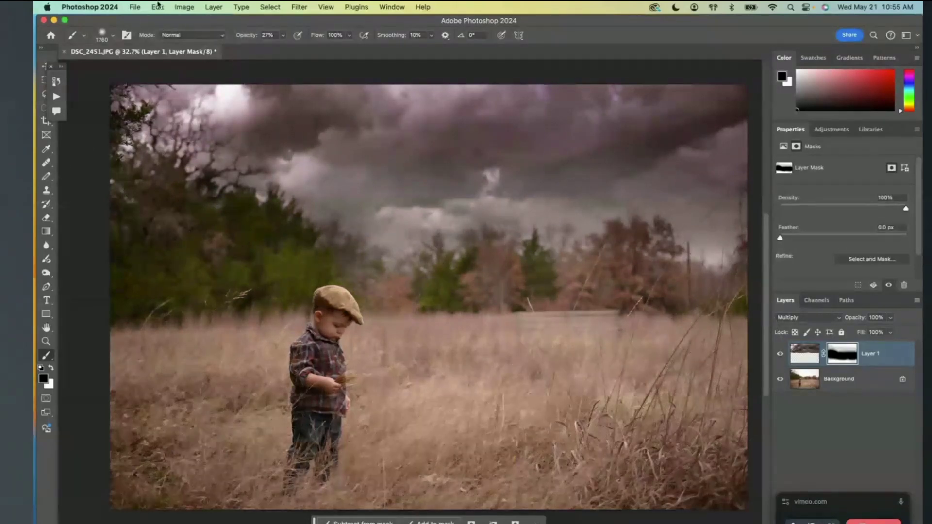
- Fade the last brush stroke on the mask to 15% opacity in Normal mode
{"action": "left_click", "coordinate": [157, 7]}
{"action": "left_click", "coordinate": [171, 57]}
{"action": "left_click_drag", "start_coordinate": [651, 194], "coordinate": [579, 196]}
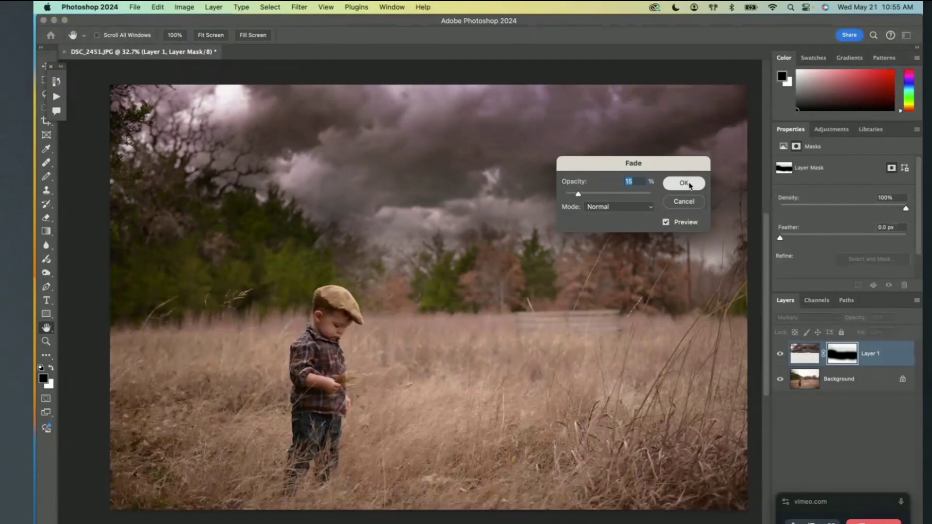
{"action": "left_click", "coordinate": [682, 183]}
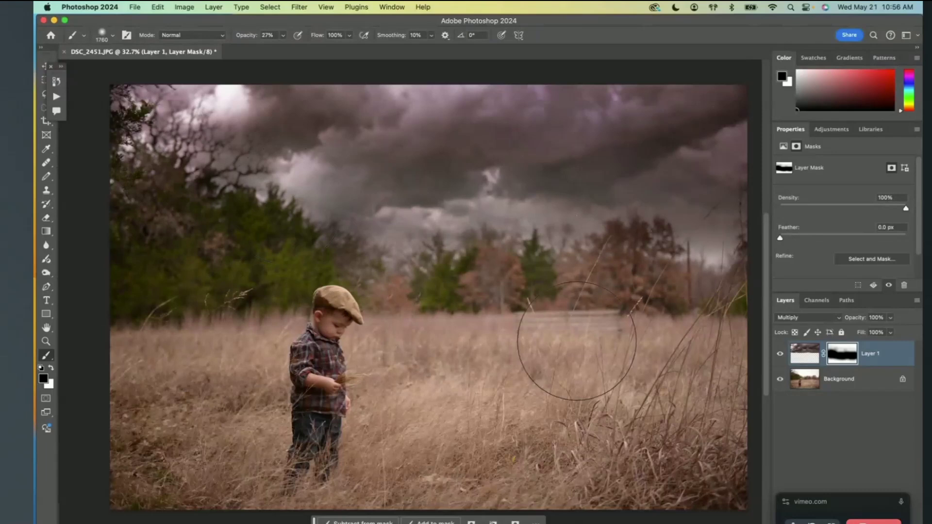
- Fade the latest brush stroke on the sky layer's mask to 14% opacity in Normal mode
{"action": "left_click", "coordinate": [157, 7]}
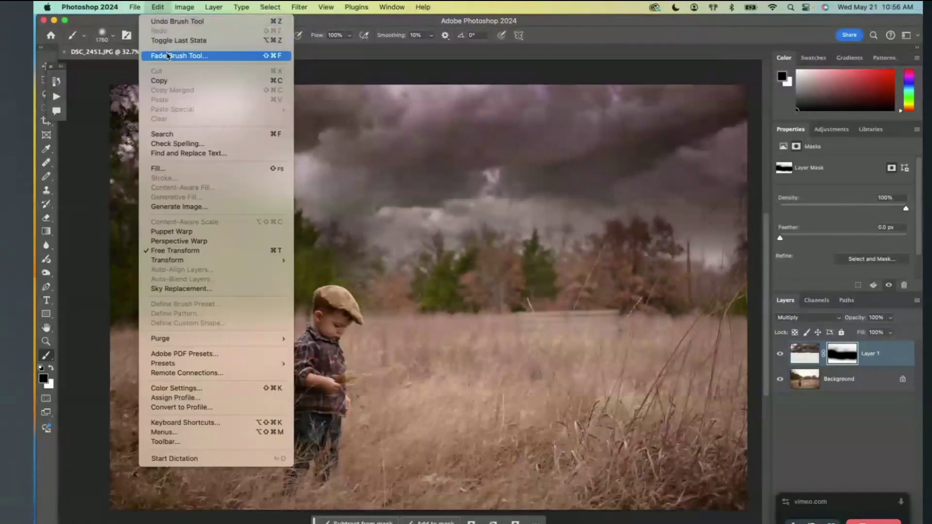
{"action": "left_click", "coordinate": [208, 57]}
{"action": "left_click_drag", "start_coordinate": [584, 198], "coordinate": [577, 195]}
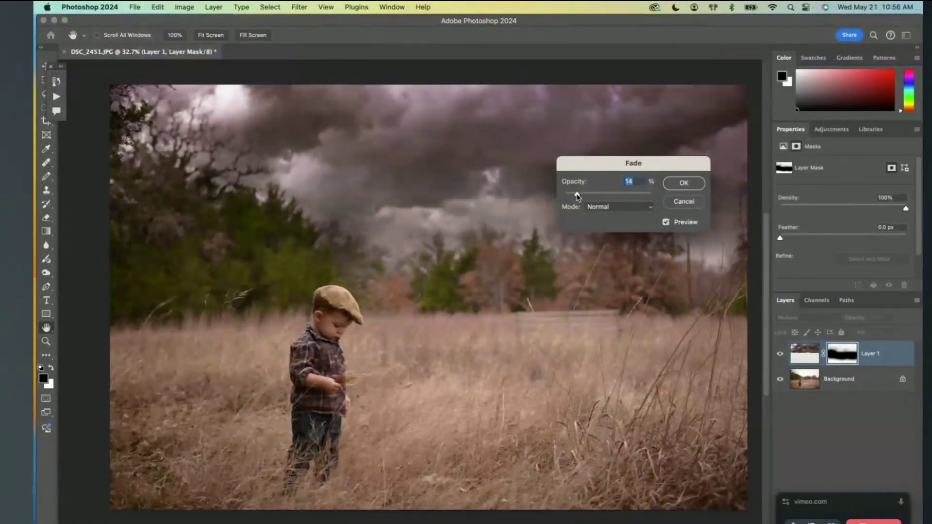
{"action": "left_click", "coordinate": [685, 183]}
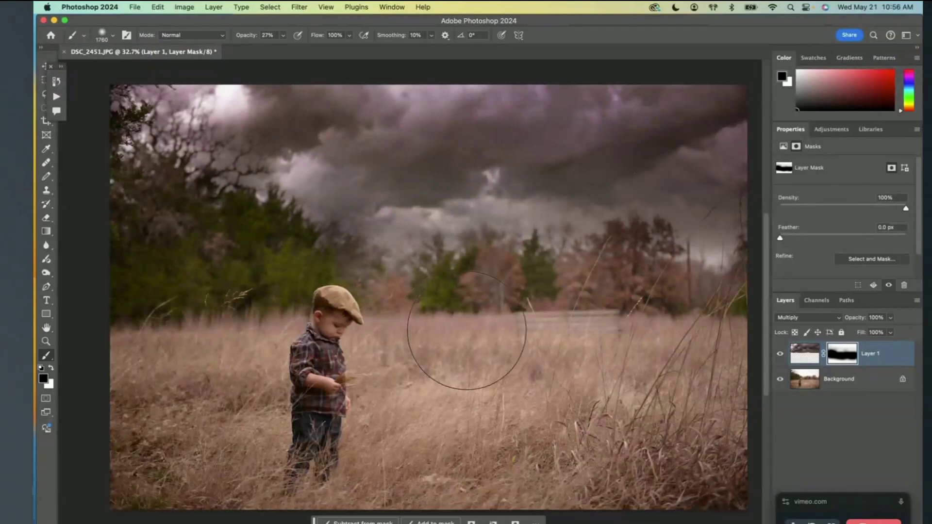
- Try painting white on the sky layer's mask above the central treeline, undo the stroke and restore black as the foreground colour
{"action": "key", "text": "x"}
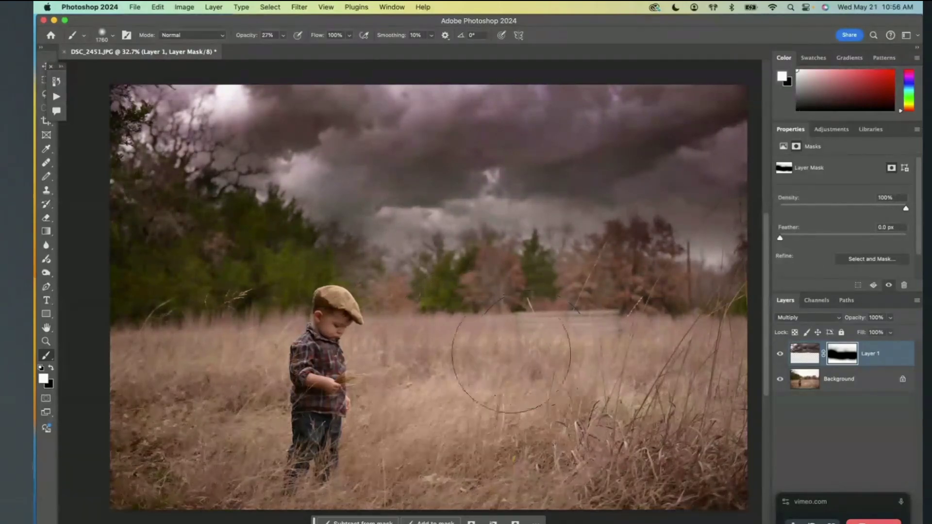
{"action": "left_click_drag", "start_coordinate": [401, 269], "coordinate": [466, 232]}
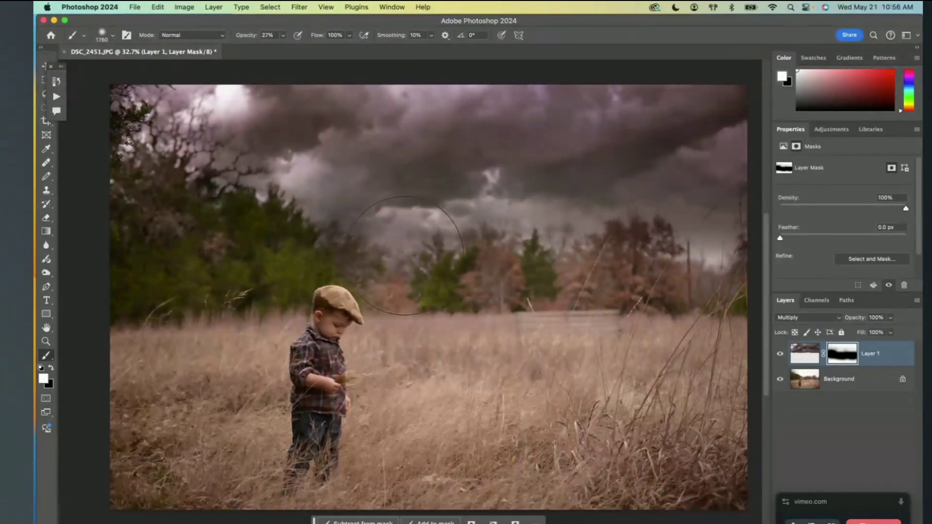
{"action": "left_click", "coordinate": [157, 6]}
{"action": "left_click", "coordinate": [163, 22]}
{"action": "key", "text": "x"}
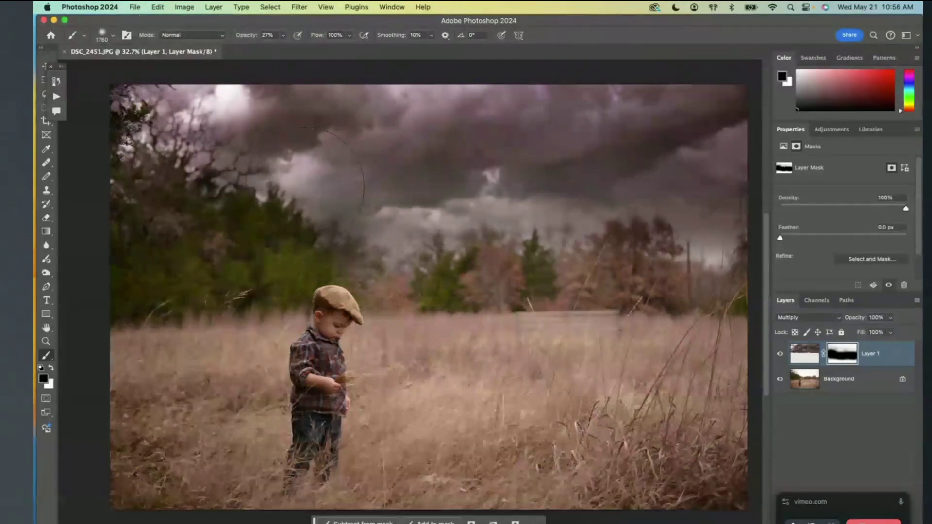
- Compare the photo with the stormy sky layer hidden and shown
{"action": "left_click", "coordinate": [892, 331]}
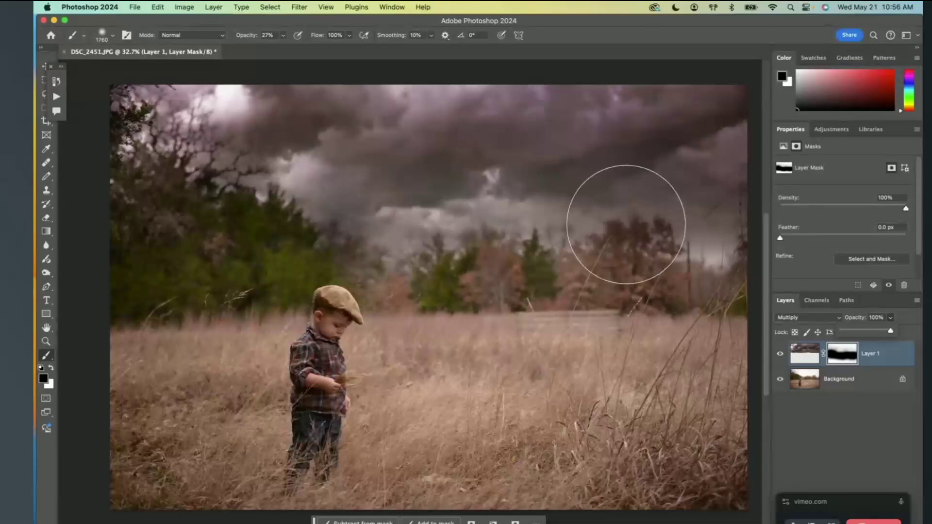
{"action": "left_click", "coordinate": [779, 354]}
{"action": "left_click", "coordinate": [780, 354]}
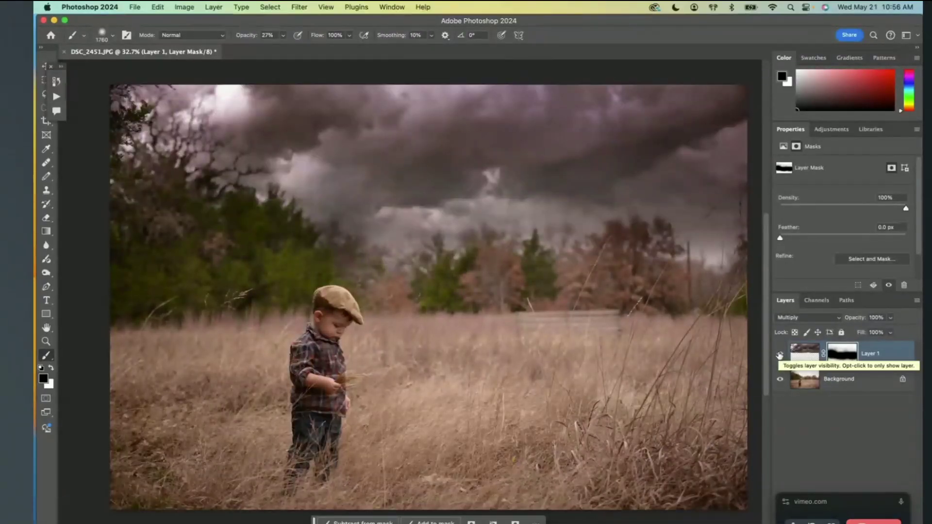
{"action": "left_click", "coordinate": [780, 355]}
{"action": "left_click", "coordinate": [780, 355]}
{"action": "left_click", "coordinate": [780, 355]}
{"action": "left_click", "coordinate": [780, 356]}
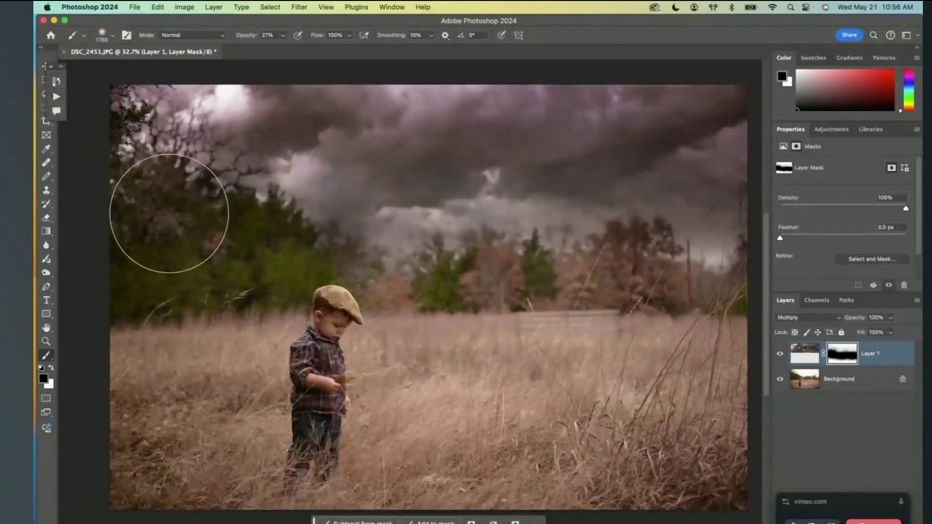
- Lower the sky layer's opacity to 90% and compare the photo with that layer hidden and shown
{"action": "mouse_move", "coordinate": [891, 319]}
{"action": "left_mouse_down"}
{"action": "mouse_move", "coordinate": [885, 333]}
{"action": "mouse_move", "coordinate": [868, 332]}
{"action": "mouse_move", "coordinate": [883, 332]}
{"action": "left_mouse_up"}
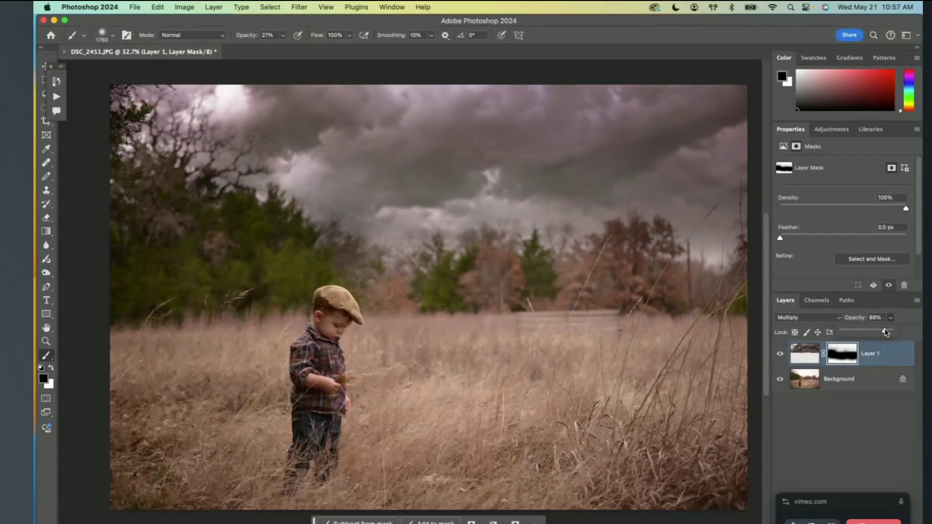
{"action": "left_click_drag", "start_coordinate": [888, 332], "coordinate": [886, 332]}
{"action": "left_click", "coordinate": [780, 357]}
{"action": "left_click", "coordinate": [779, 357]}
{"action": "left_click", "coordinate": [779, 357]}
{"action": "left_click", "coordinate": [779, 357]}
- Merge the visible layers and apply the Simple Fix 002 profile from JJ's Quick Workflow with the Camera Raw Filter
{"action": "left_click", "coordinate": [190, 7]}
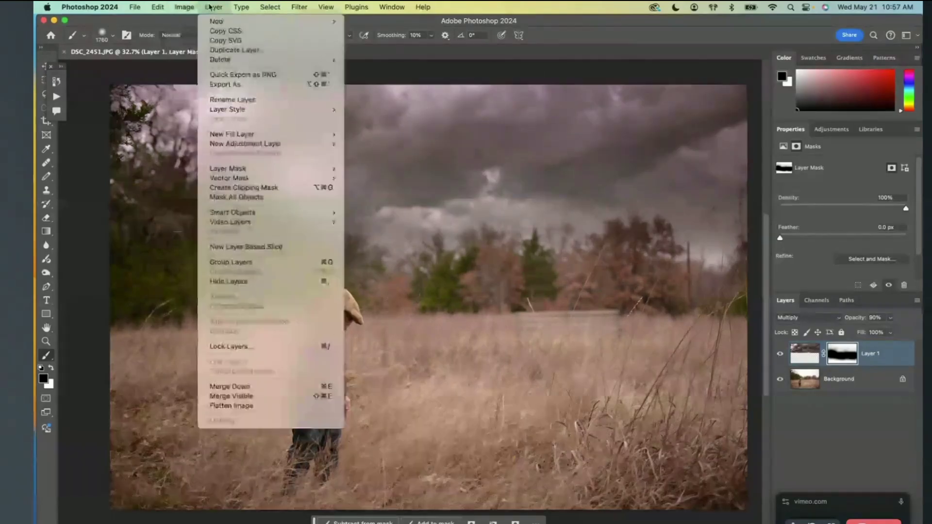
{"action": "left_click", "coordinate": [244, 397]}
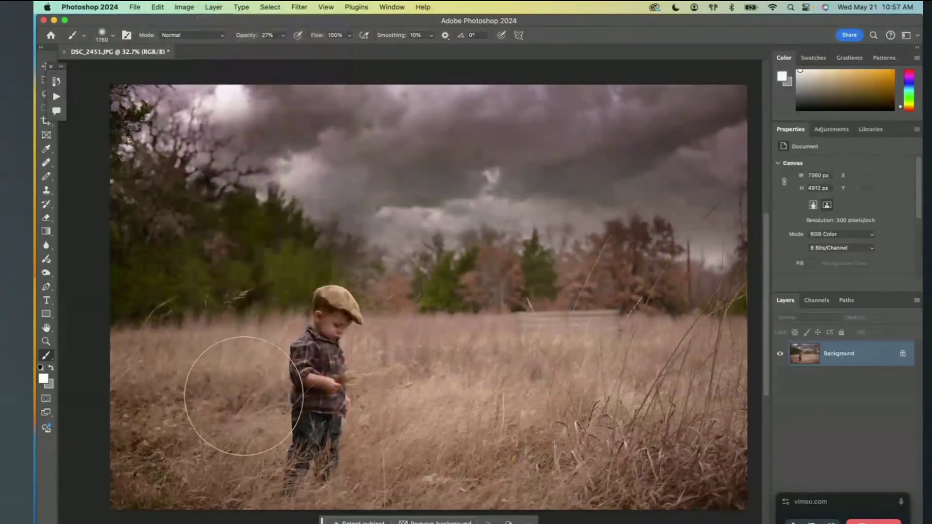
{"action": "left_click", "coordinate": [299, 5]}
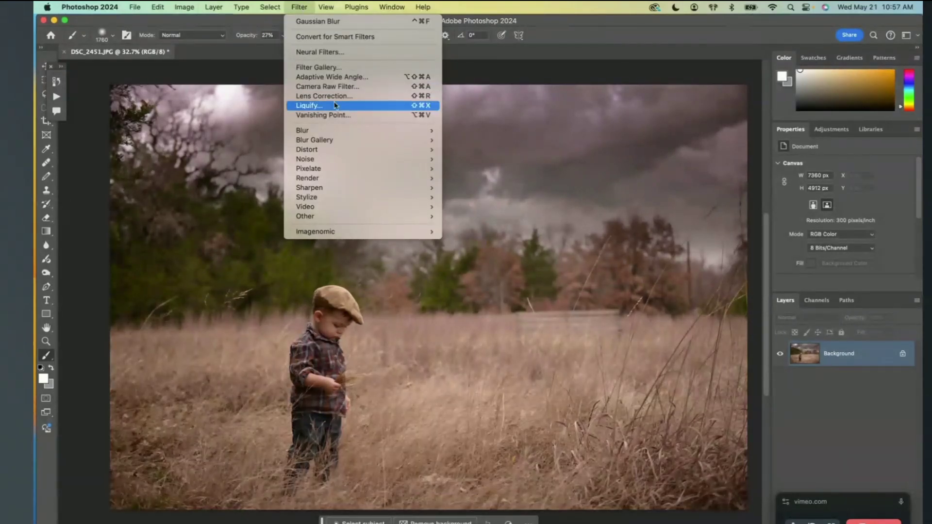
{"action": "left_click", "coordinate": [331, 87]}
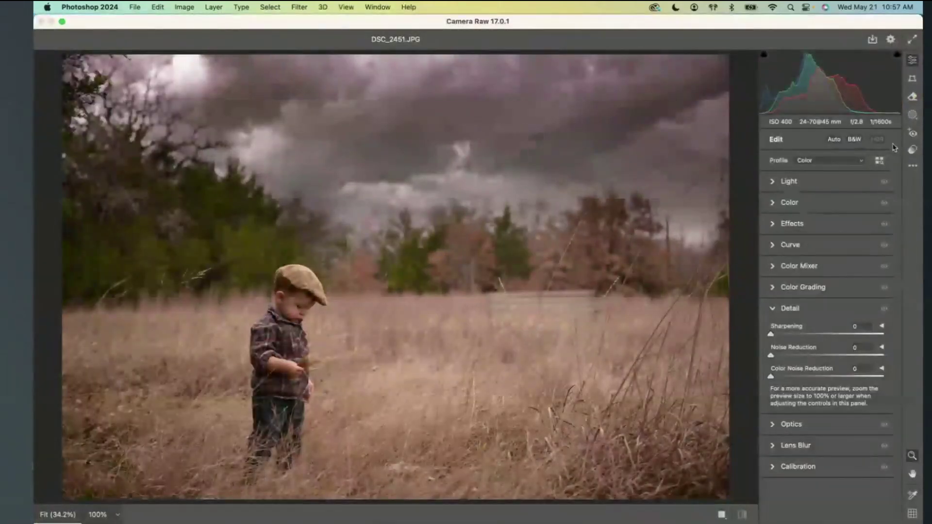
{"action": "left_click", "coordinate": [879, 161]}
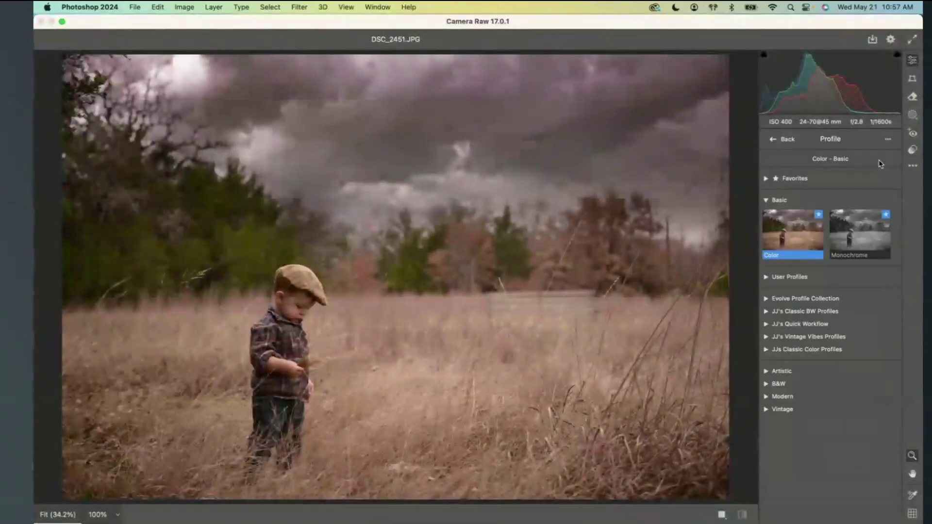
{"action": "left_click", "coordinate": [766, 339]}
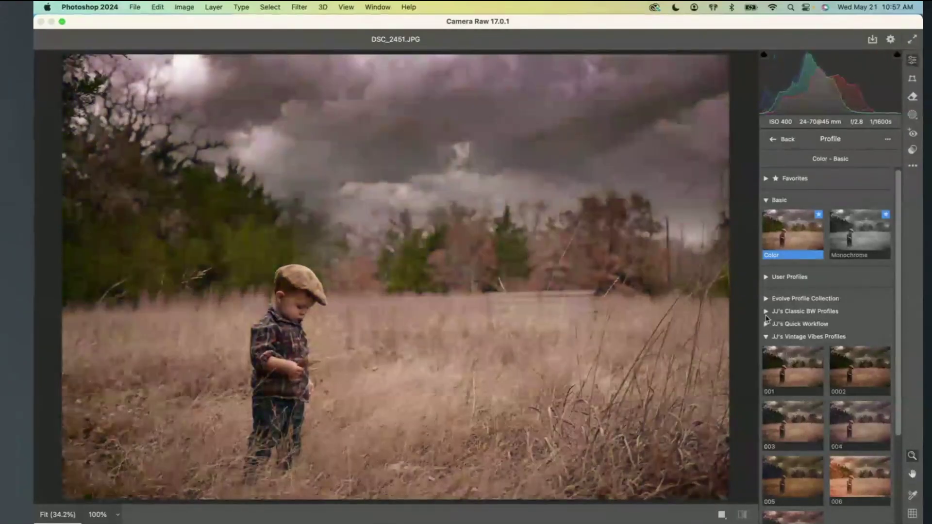
{"action": "left_click", "coordinate": [767, 322]}
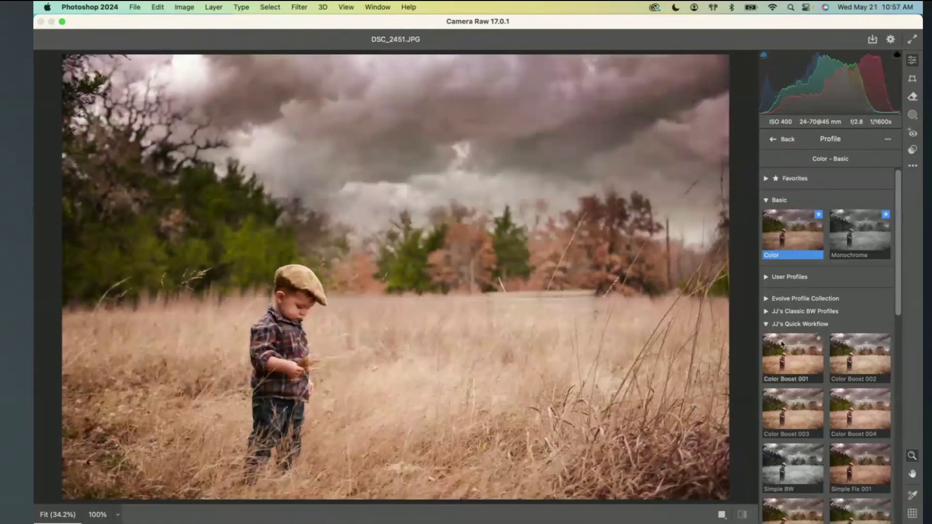
{"action": "scroll", "coordinate": [782, 343], "scroll_direction": "down", "scroll_amount": 3}
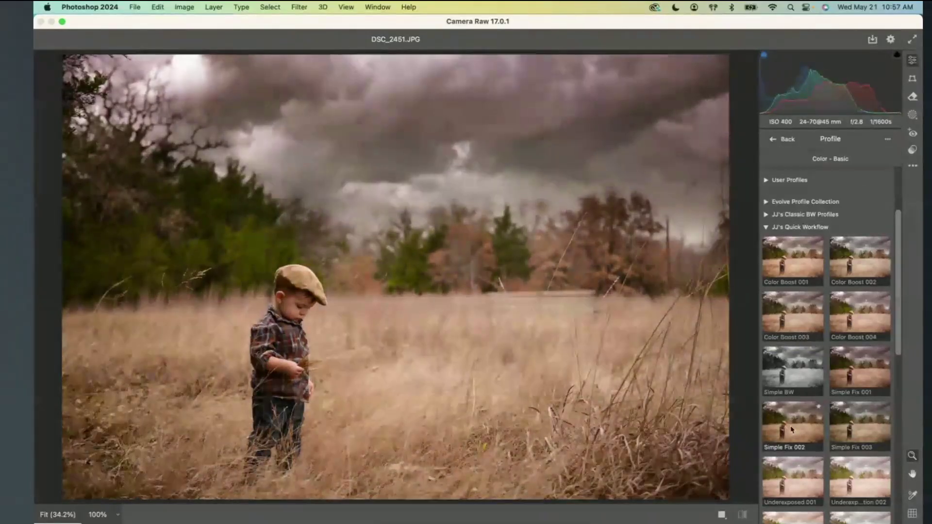
{"action": "left_click", "coordinate": [791, 429]}
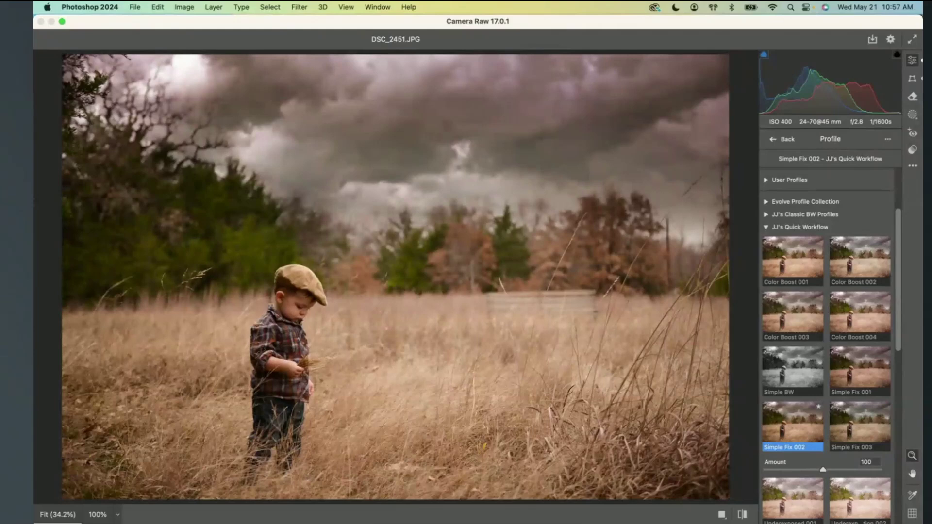
{"action": "key", "text": "Return"}
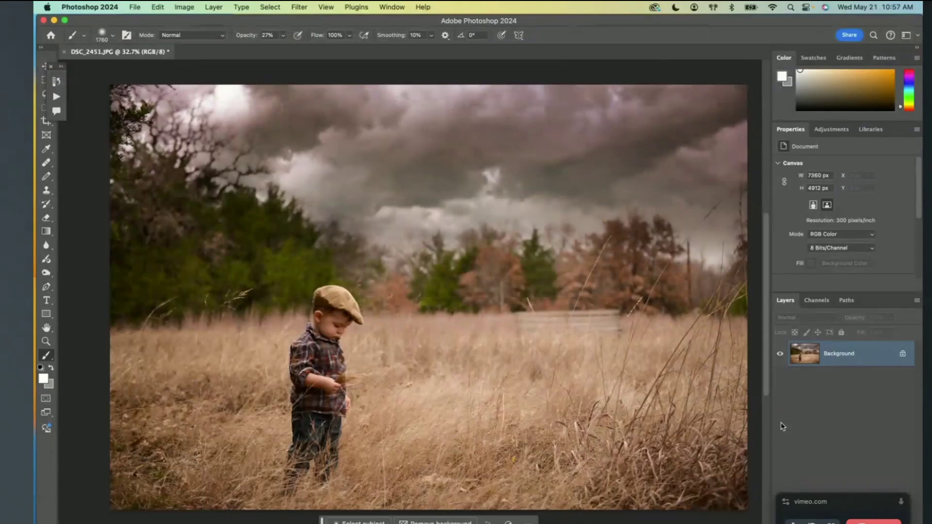
- Show the document's history and take a new snapshot of the edited photo
{"action": "left_click", "coordinate": [396, 8]}
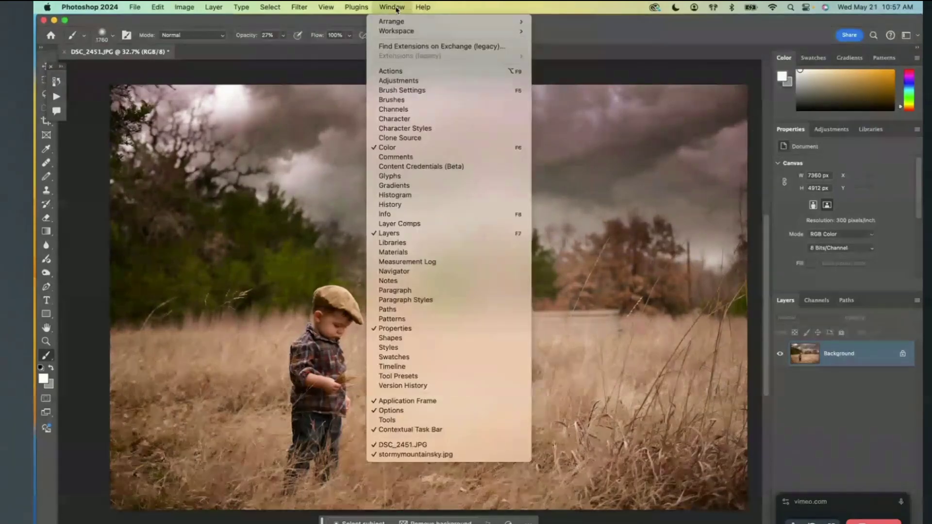
{"action": "left_click", "coordinate": [423, 208]}
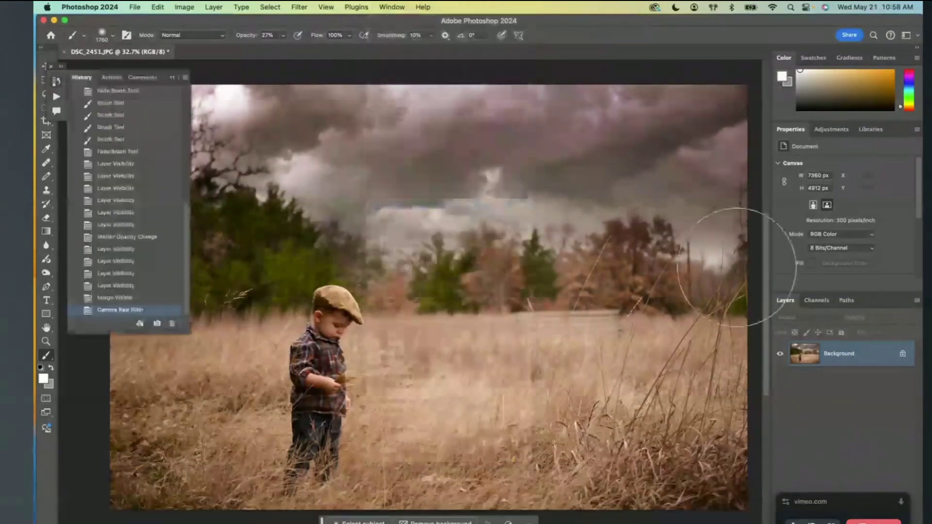
{"action": "left_click", "coordinate": [157, 324]}
- Compare the original photo with the finished edit by alternating between Snapshot 1 and Snapshot 2 in the history
{"action": "scroll", "coordinate": [130, 181], "scroll_direction": "up", "scroll_amount": 10}
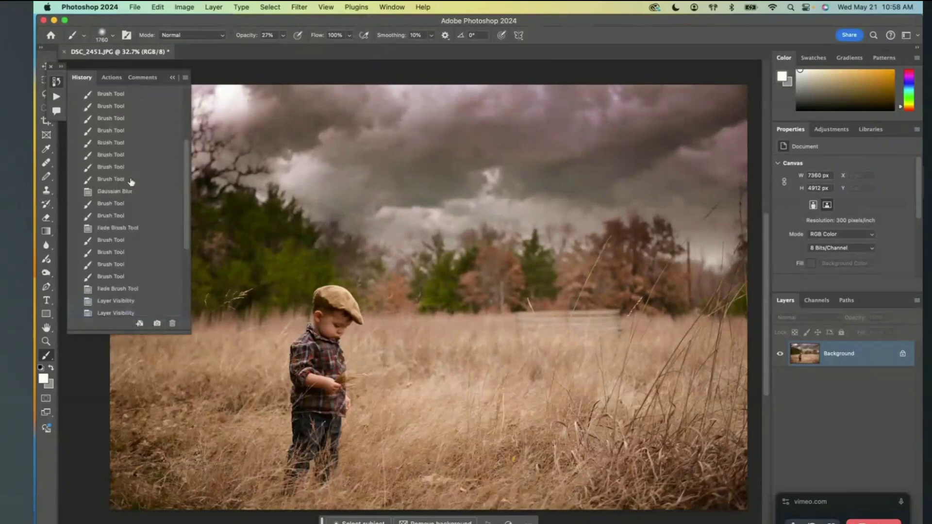
{"action": "left_click", "coordinate": [139, 96]}
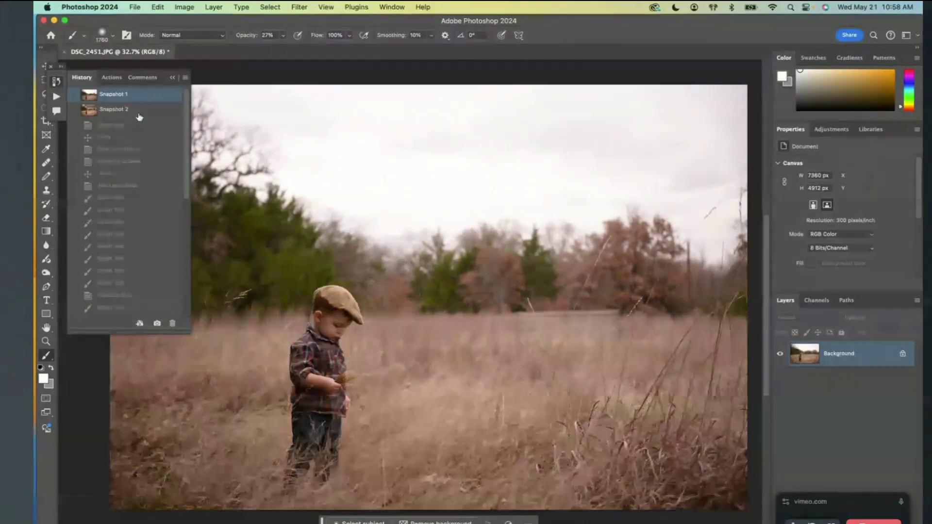
{"action": "left_click", "coordinate": [140, 110]}
{"action": "left_click", "coordinate": [139, 97]}
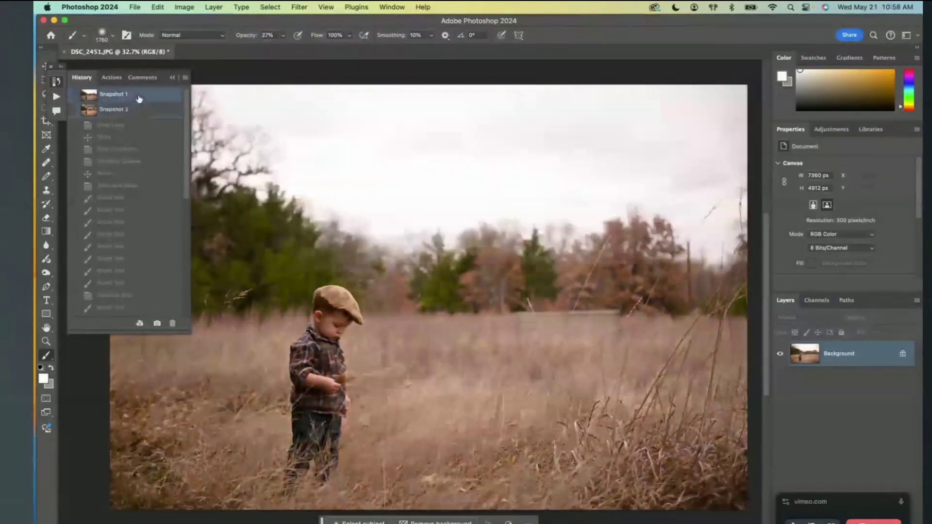
{"action": "left_click", "coordinate": [140, 111]}
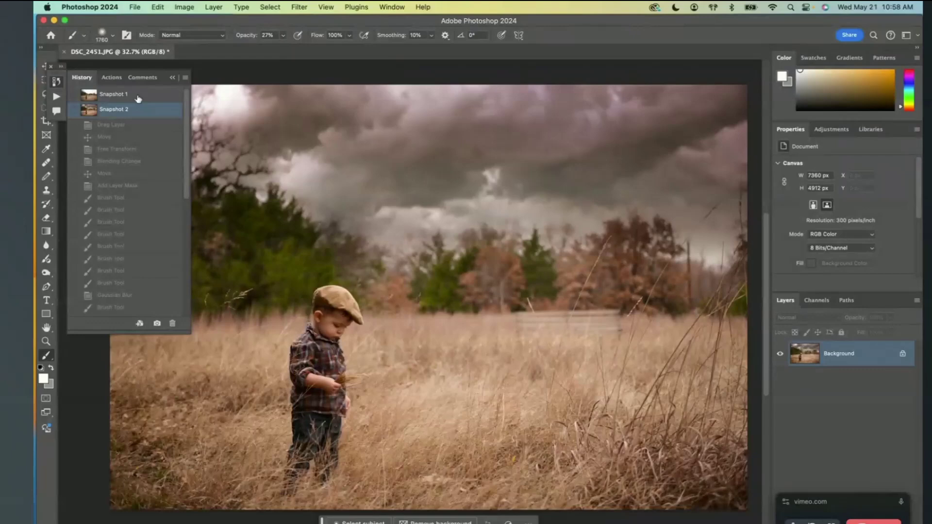
{"action": "left_click", "coordinate": [138, 97]}
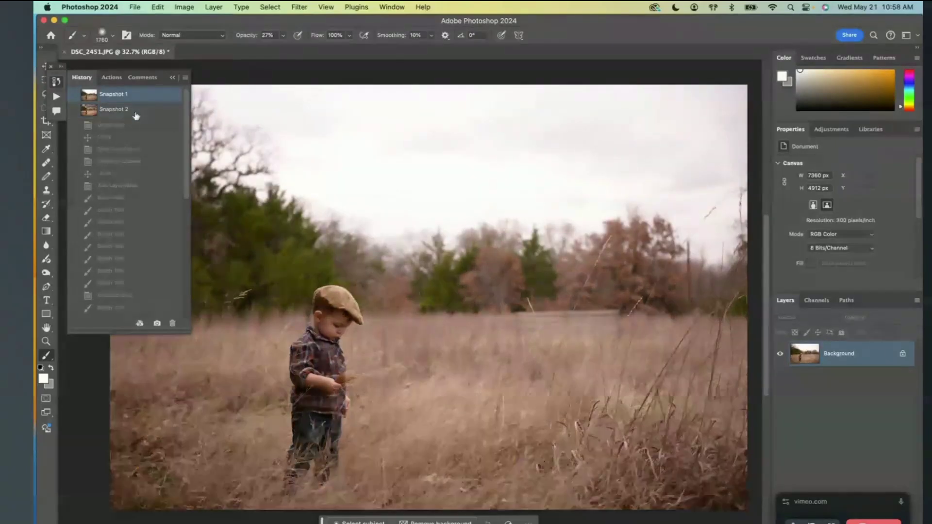
{"action": "left_click", "coordinate": [141, 114]}
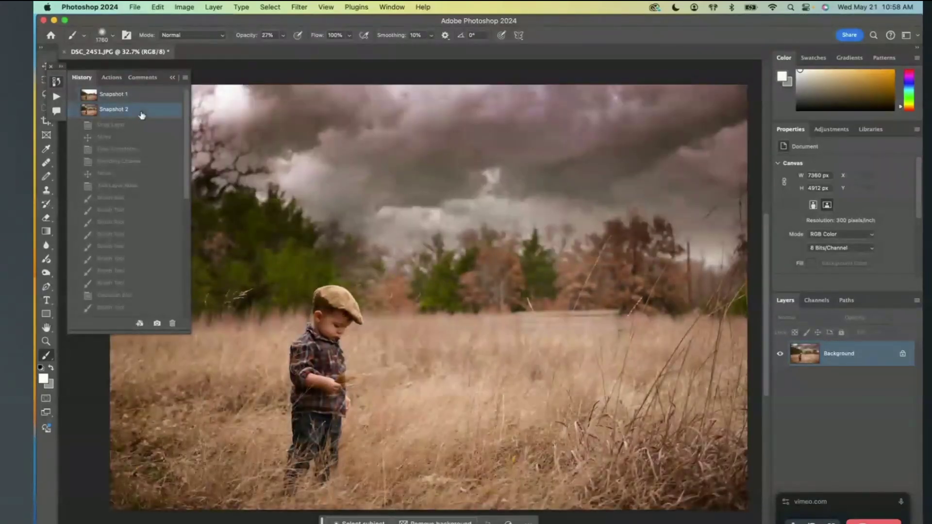
{"action": "left_click", "coordinate": [129, 97]}
{"action": "left_click", "coordinate": [145, 110]}
{"action": "left_click", "coordinate": [137, 96]}
{"action": "left_click", "coordinate": [143, 111]}
{"action": "left_click", "coordinate": [136, 94]}
{"action": "left_click", "coordinate": [143, 111]}
{"action": "left_click", "coordinate": [142, 94]}
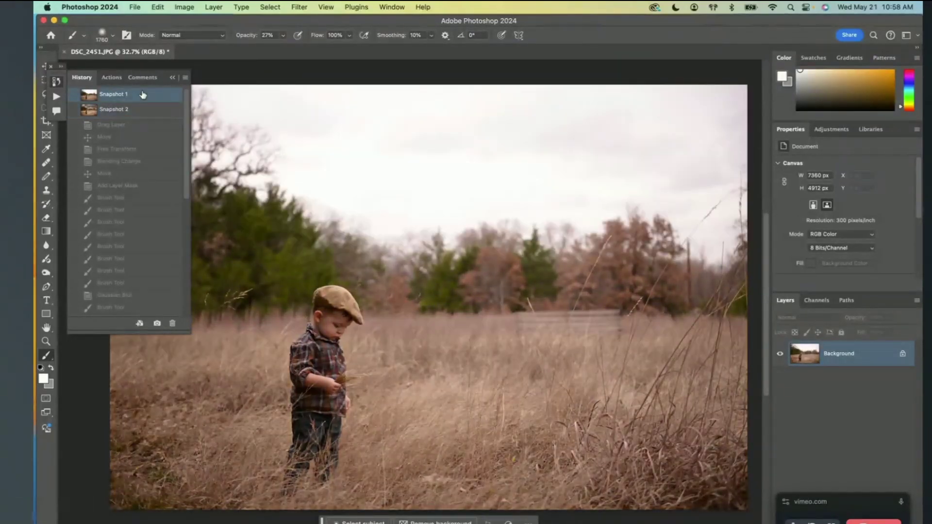